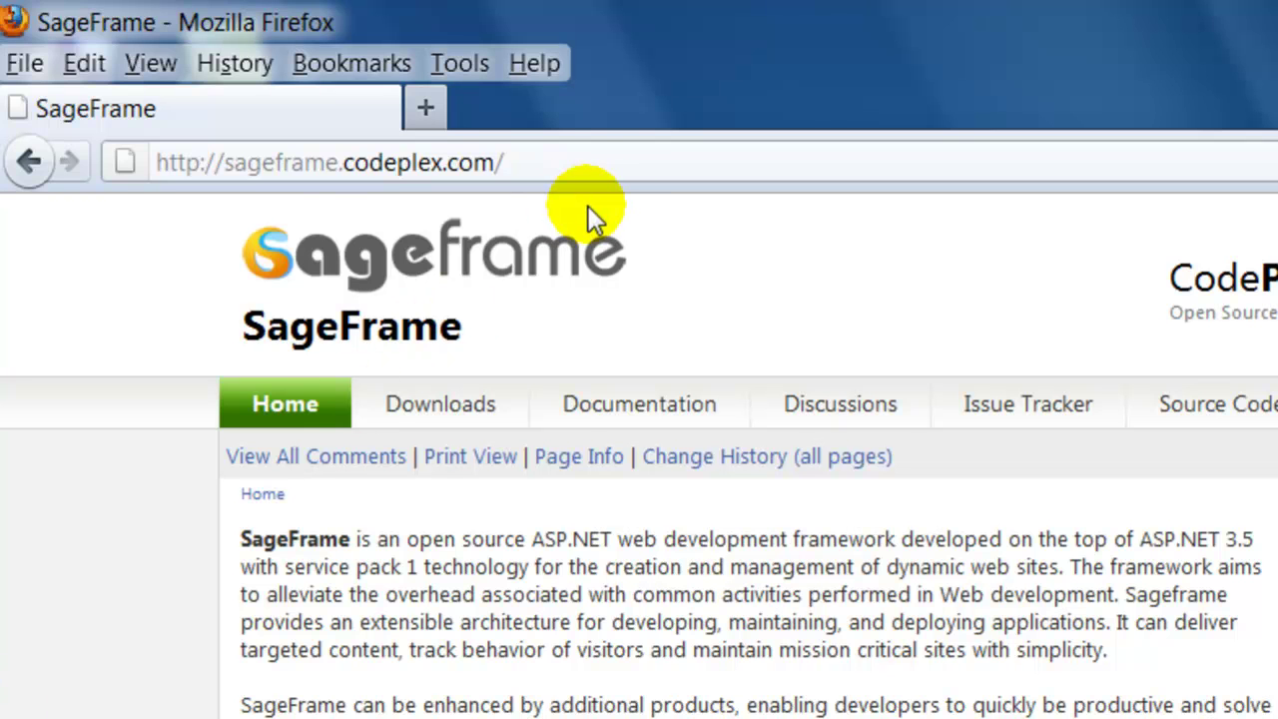
left_click(560, 164)
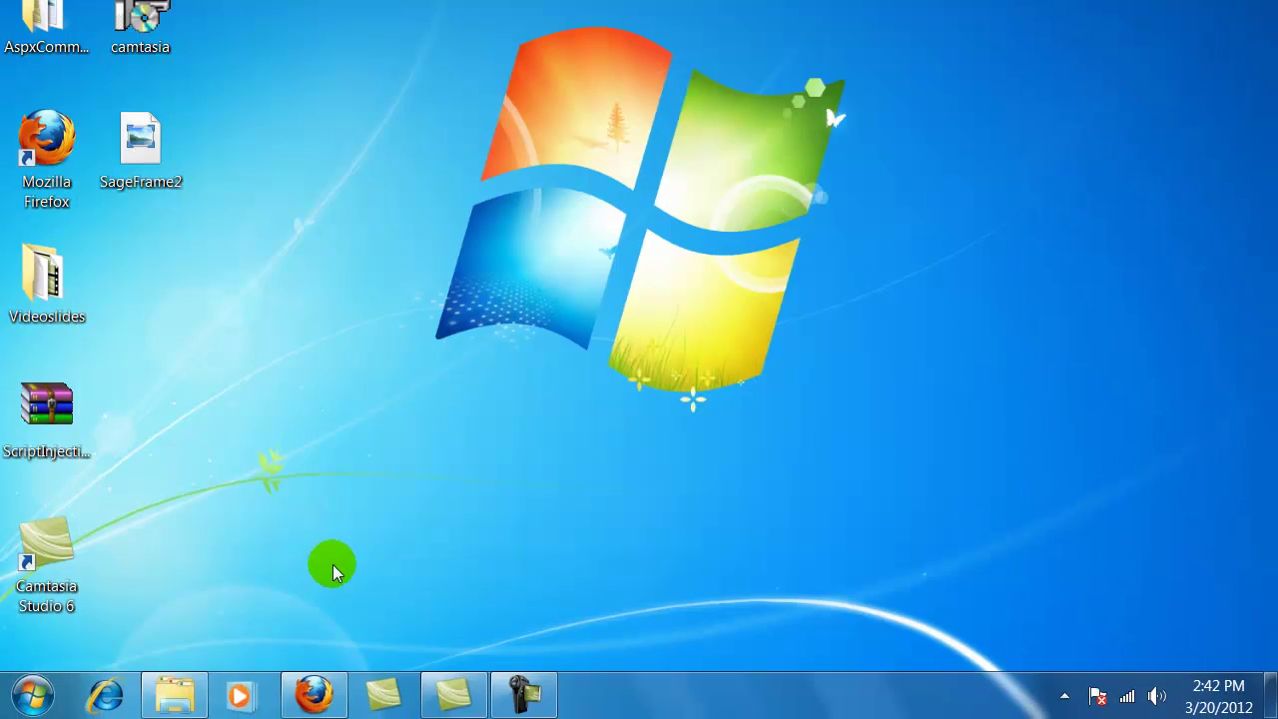
Open the security permissions of the SageFrameVersion2 folder on Local Disk (D:) for editing.
left_click(174, 694)
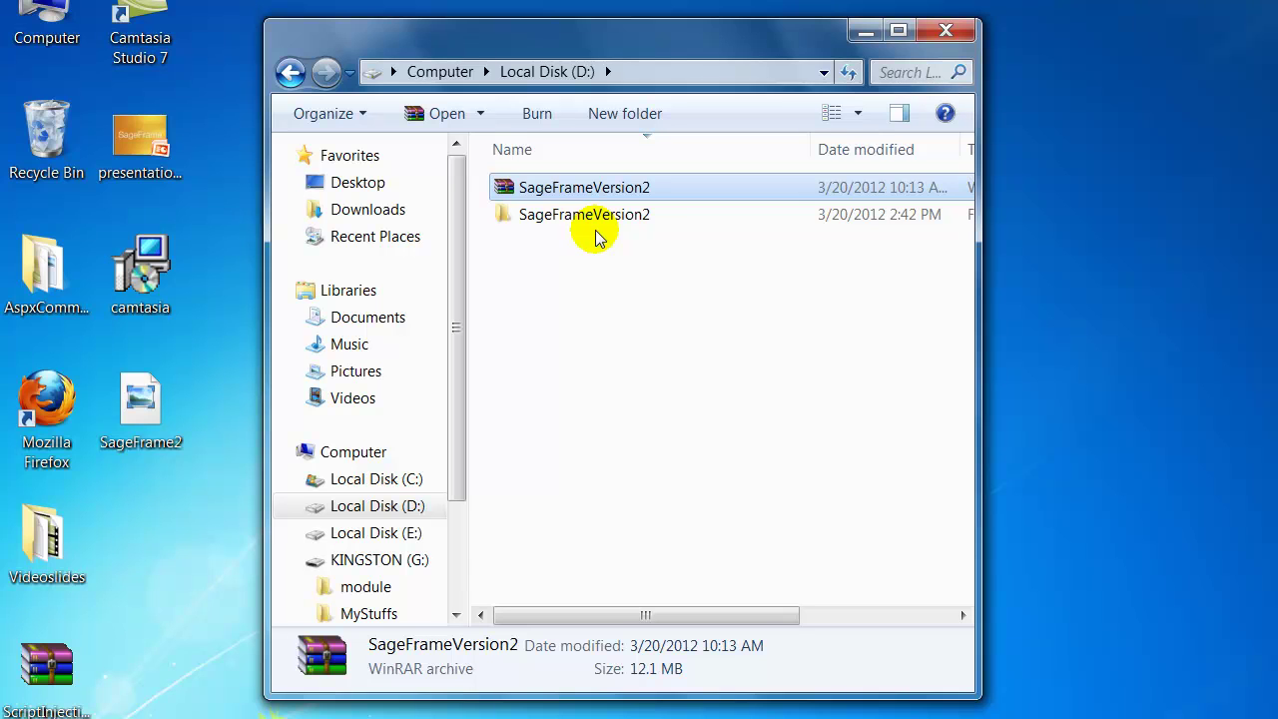
left_click(602, 215)
right_click(604, 214)
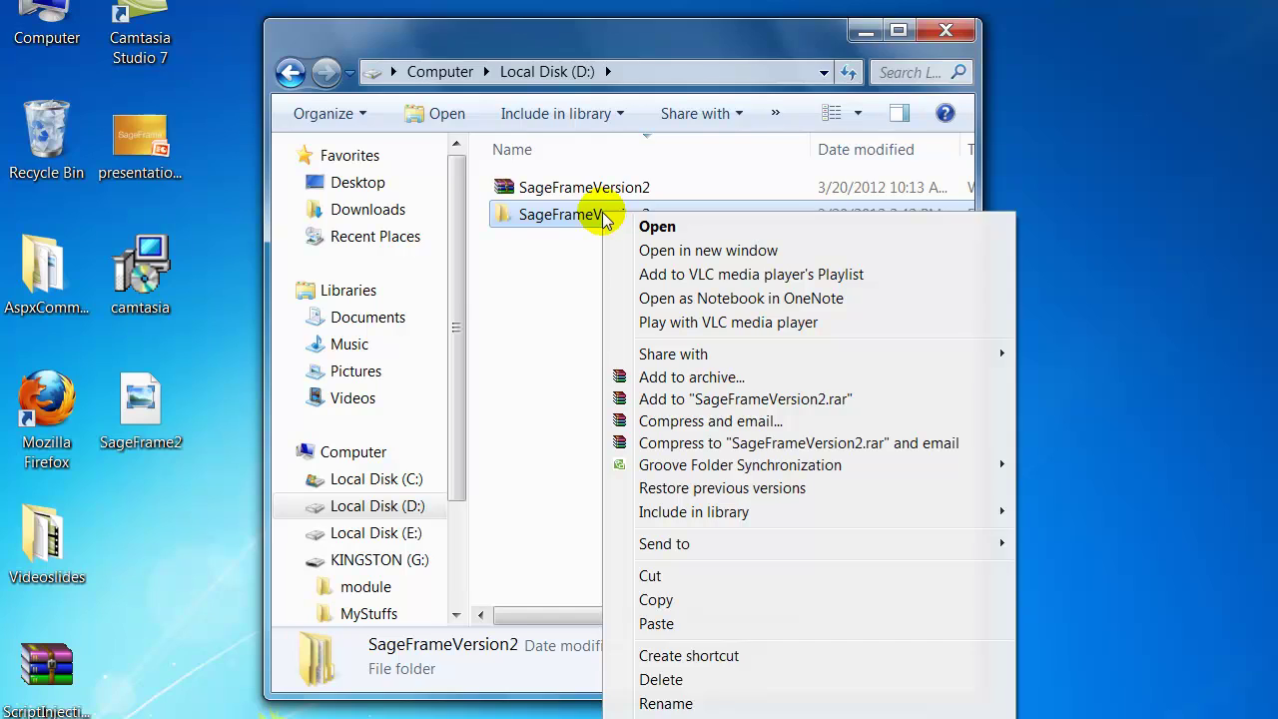
left_click(631, 705)
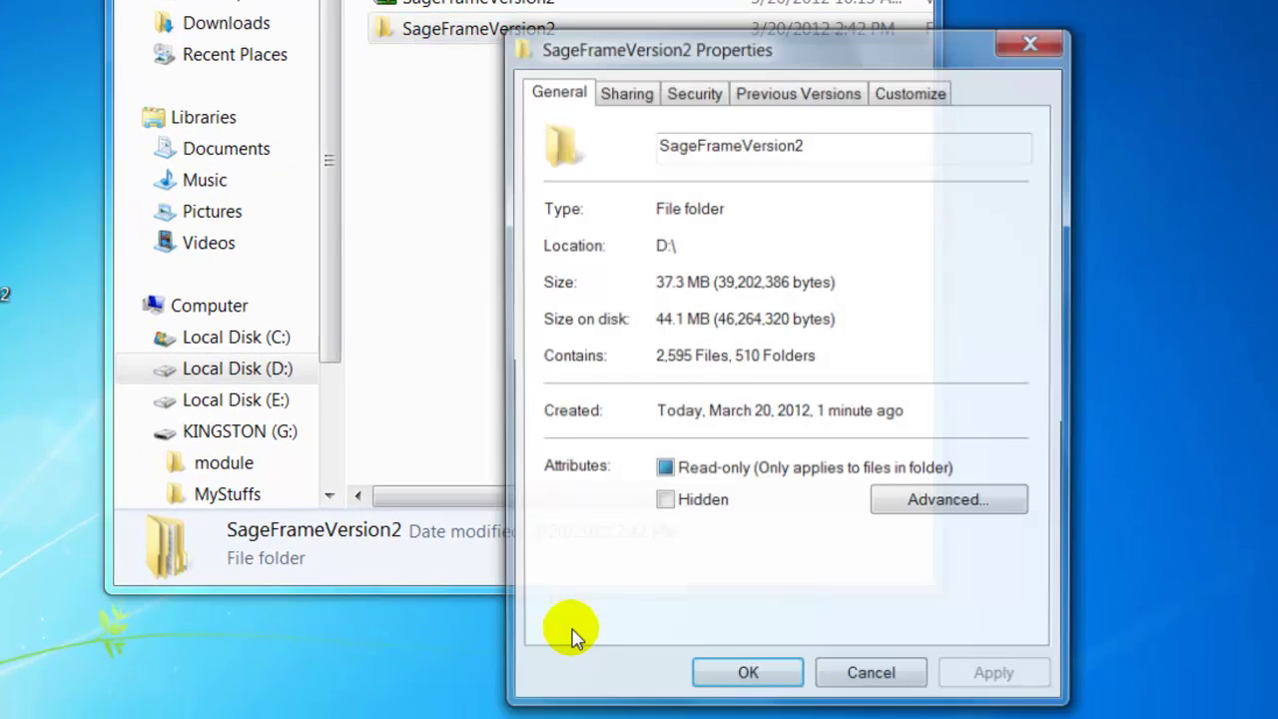
left_click(687, 90)
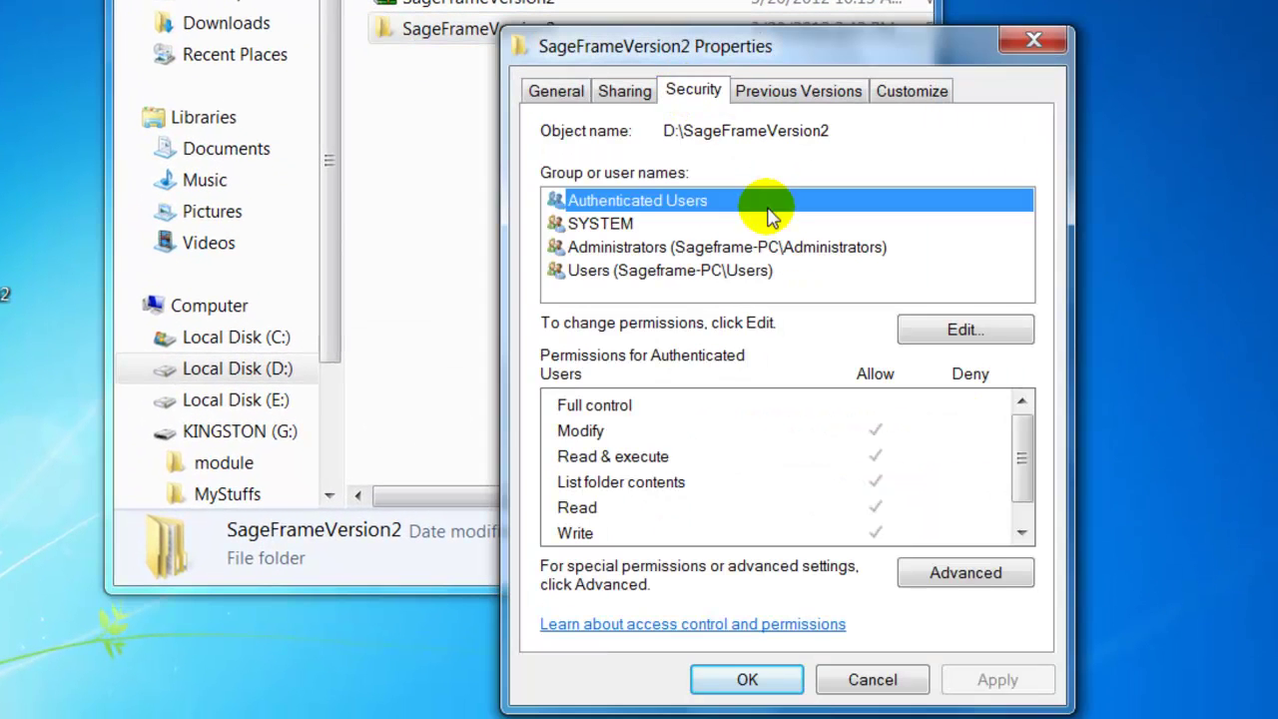
left_click(974, 333)
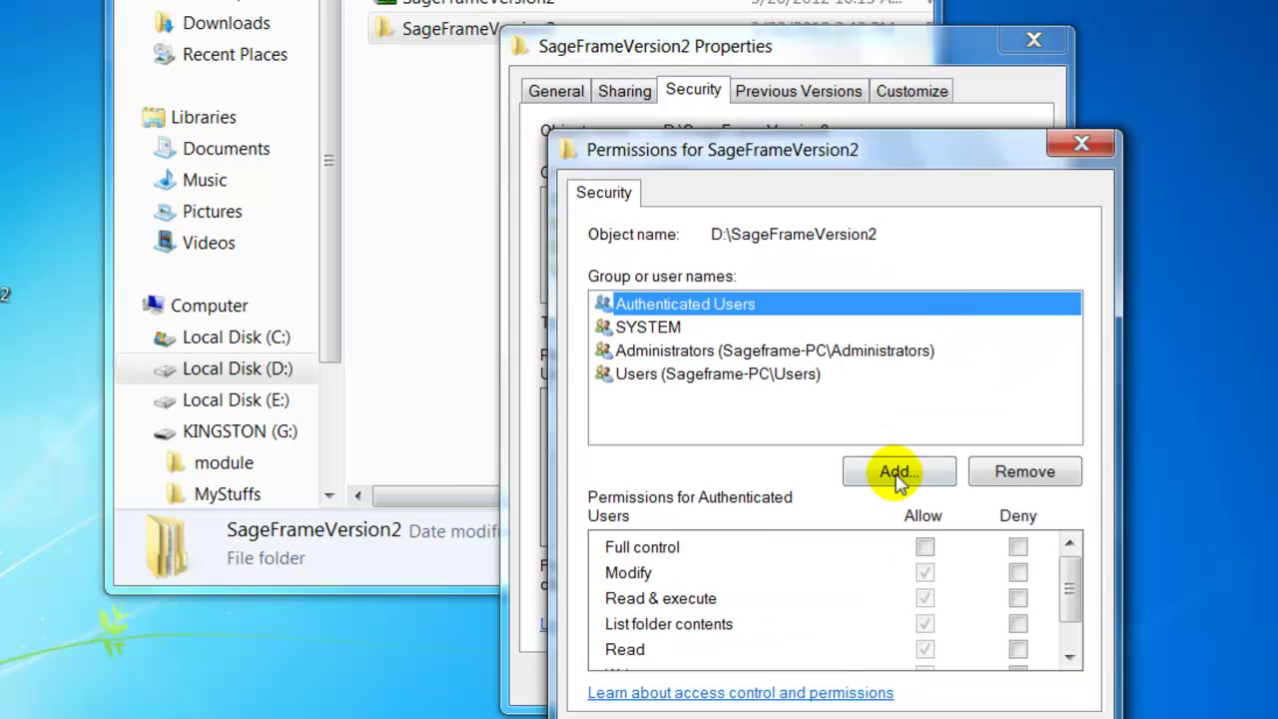
Find and add Administrator, IIS_IUSRS and NETWORK SERVICE to the folder's permitted users and groups.
left_click(896, 475)
left_click(699, 497)
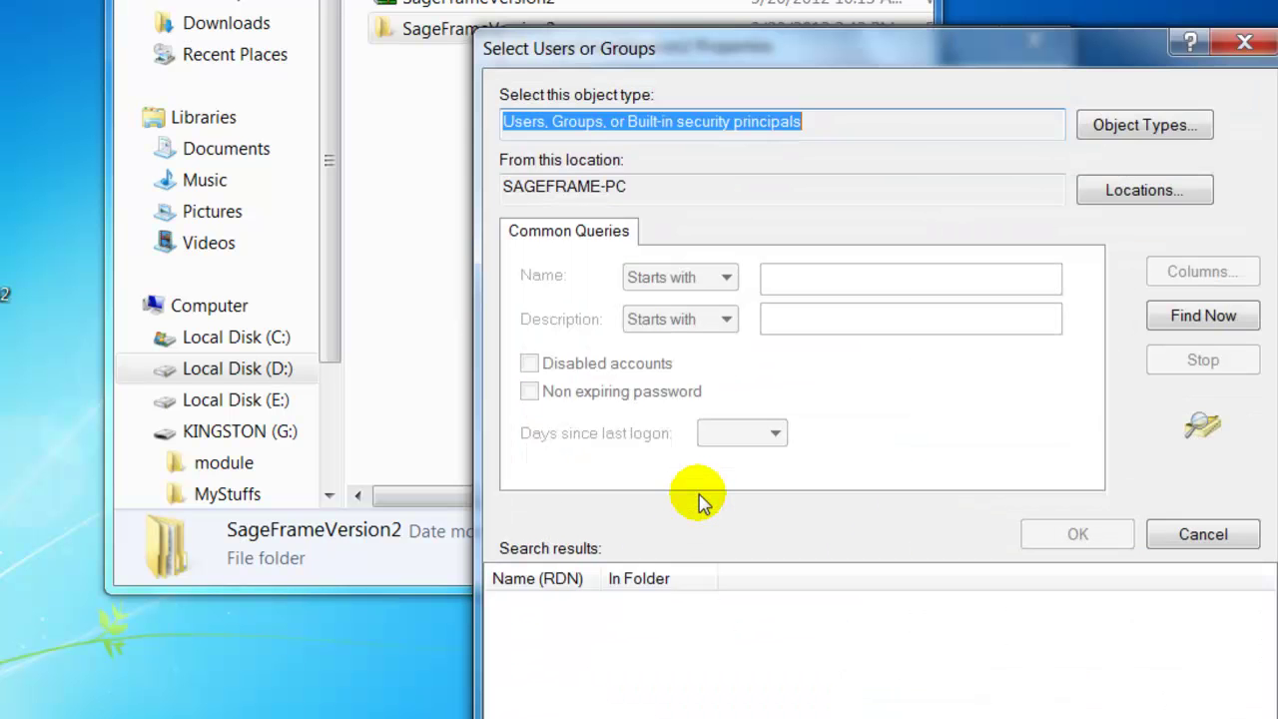
left_click(1186, 317)
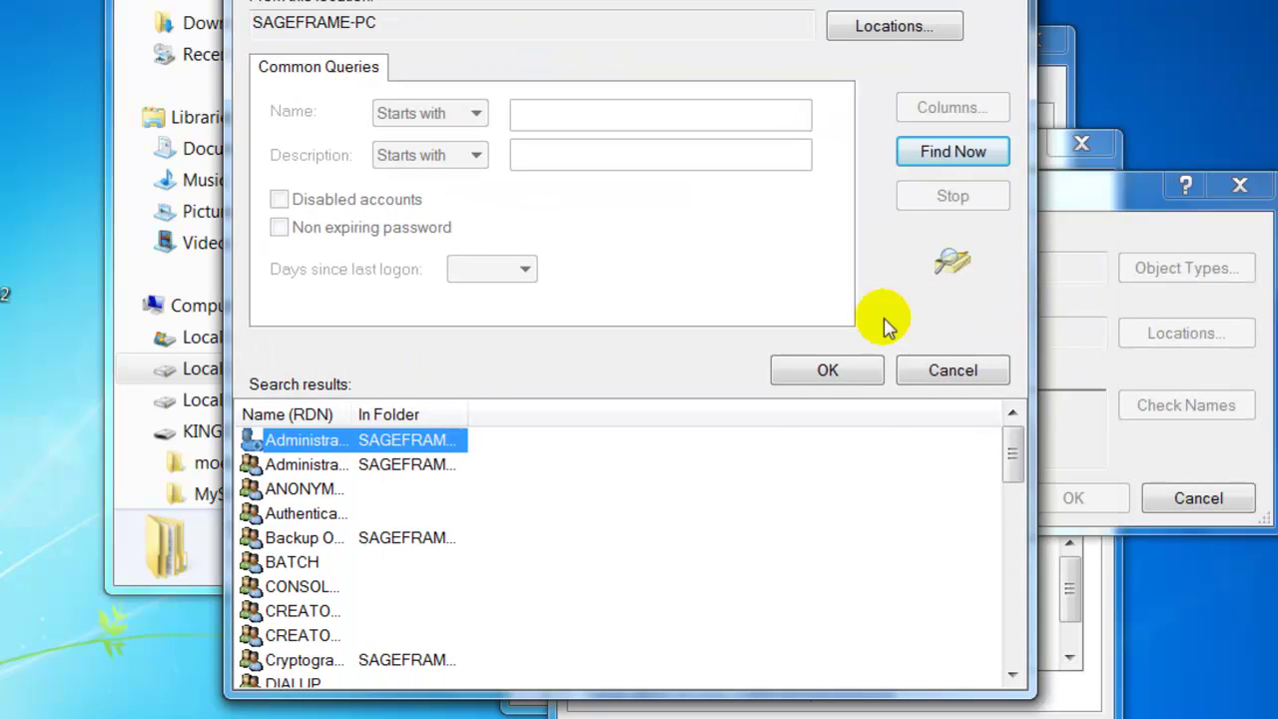
left_click_drag(1016, 475, 1014, 529)
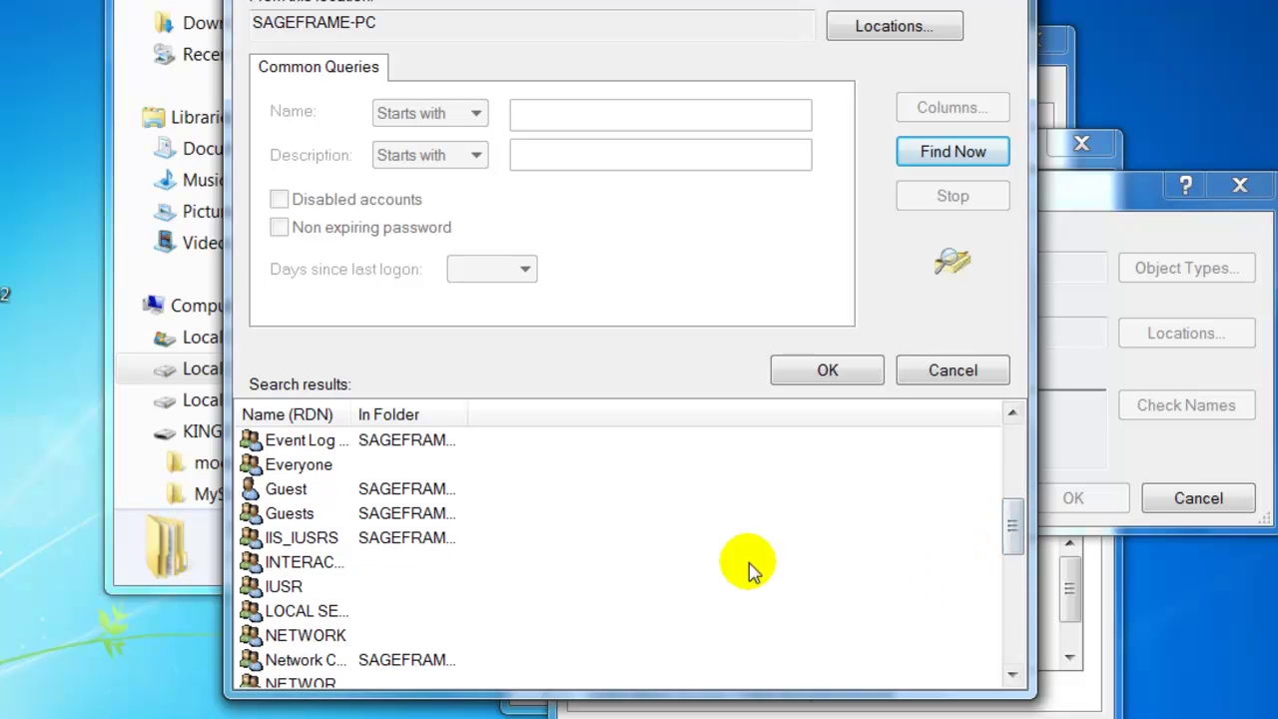
left_click(302, 536)
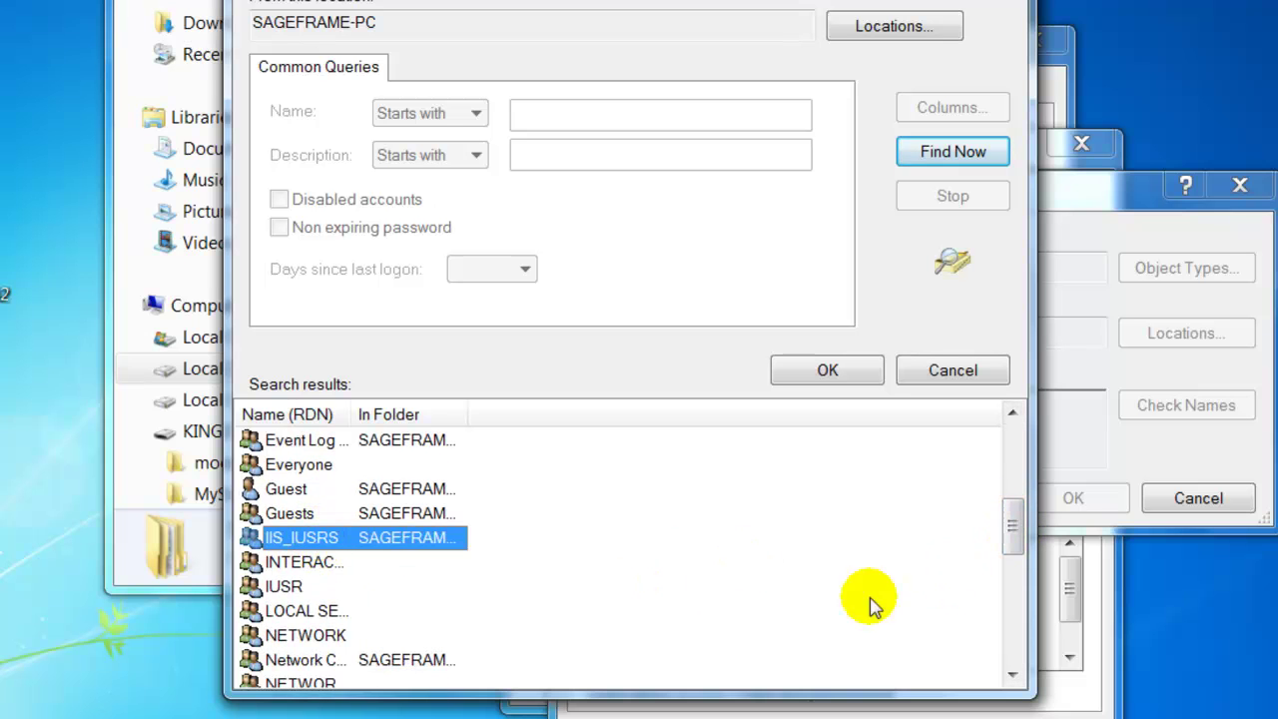
left_click_drag(1005, 542, 1011, 551)
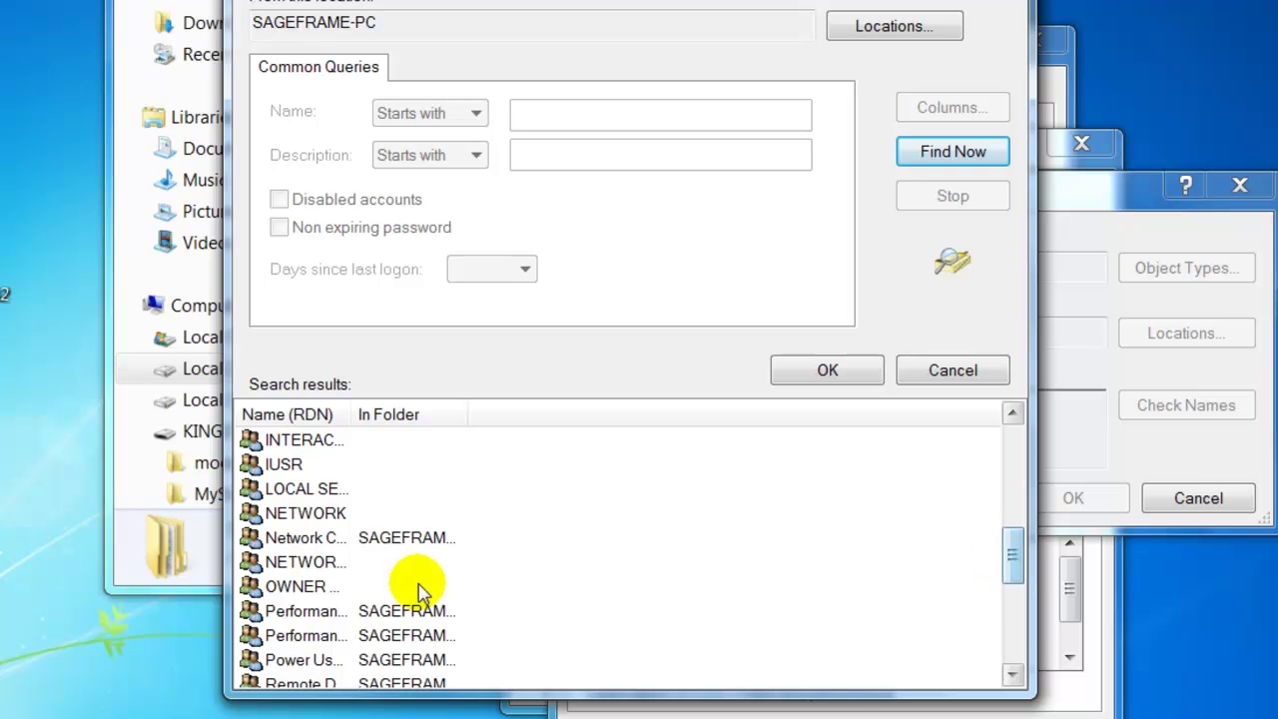
left_click(337, 569, "ctrl")
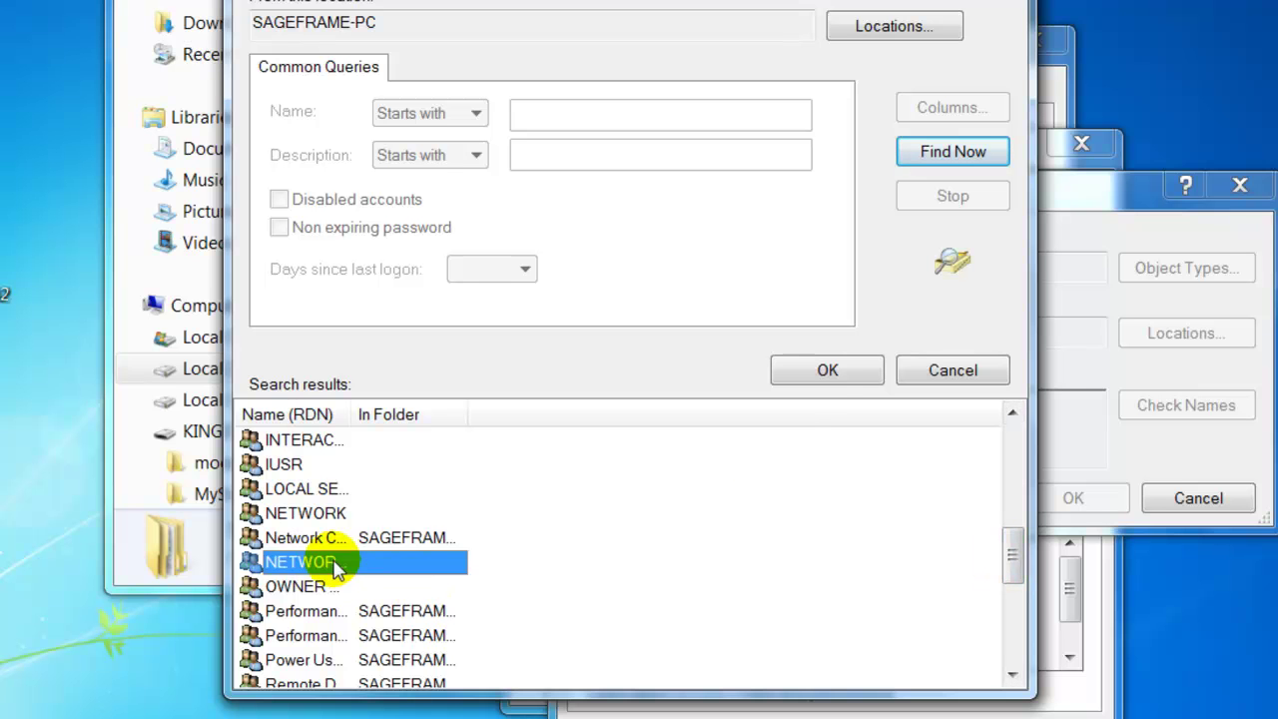
left_click(827, 370)
left_click(1070, 500)
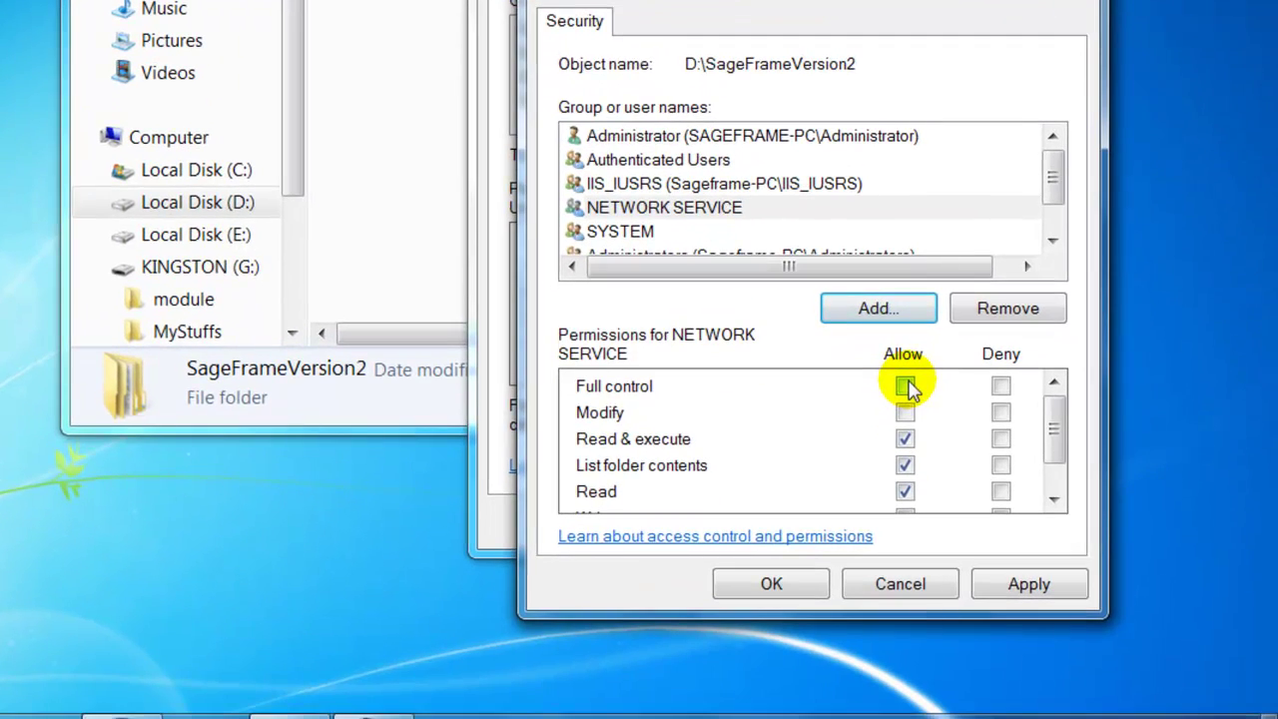
Allow NETWORK SERVICE full control of SageFrameVersion2, apply the permissions, and close the folder's properties and window.
left_click(906, 387)
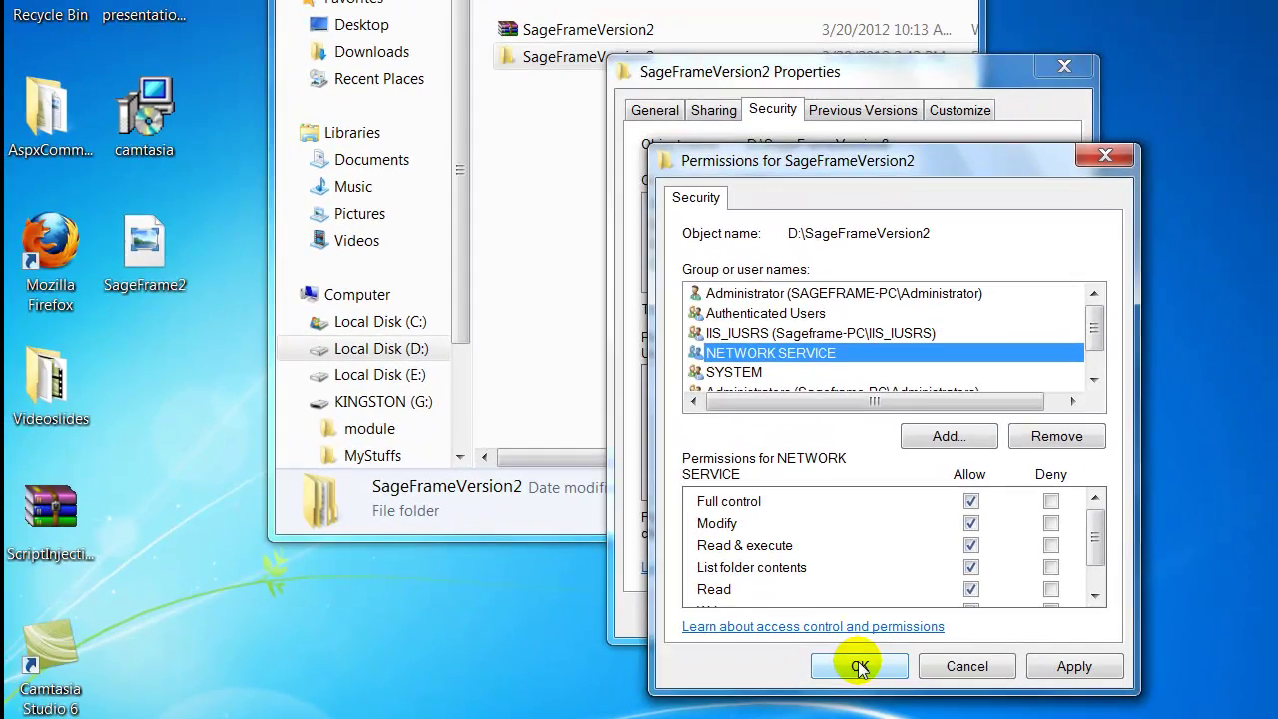
left_click(859, 667)
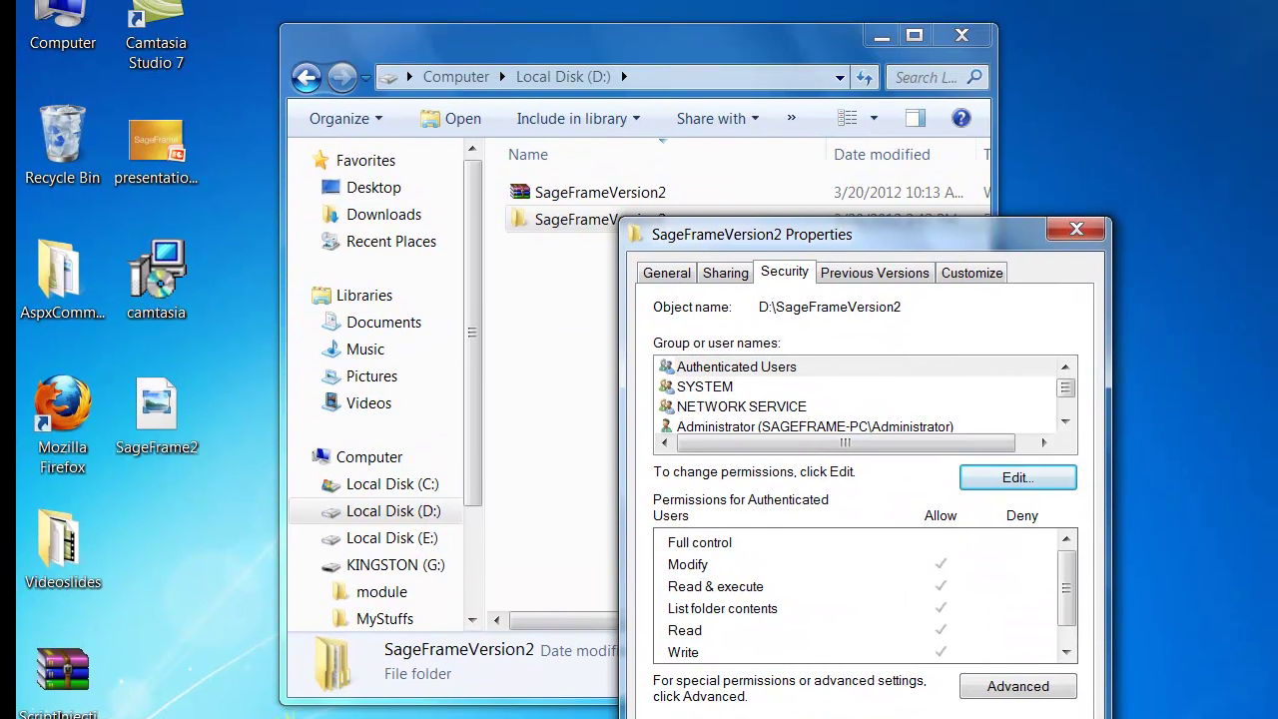
left_click(819, 615)
left_click(969, 38)
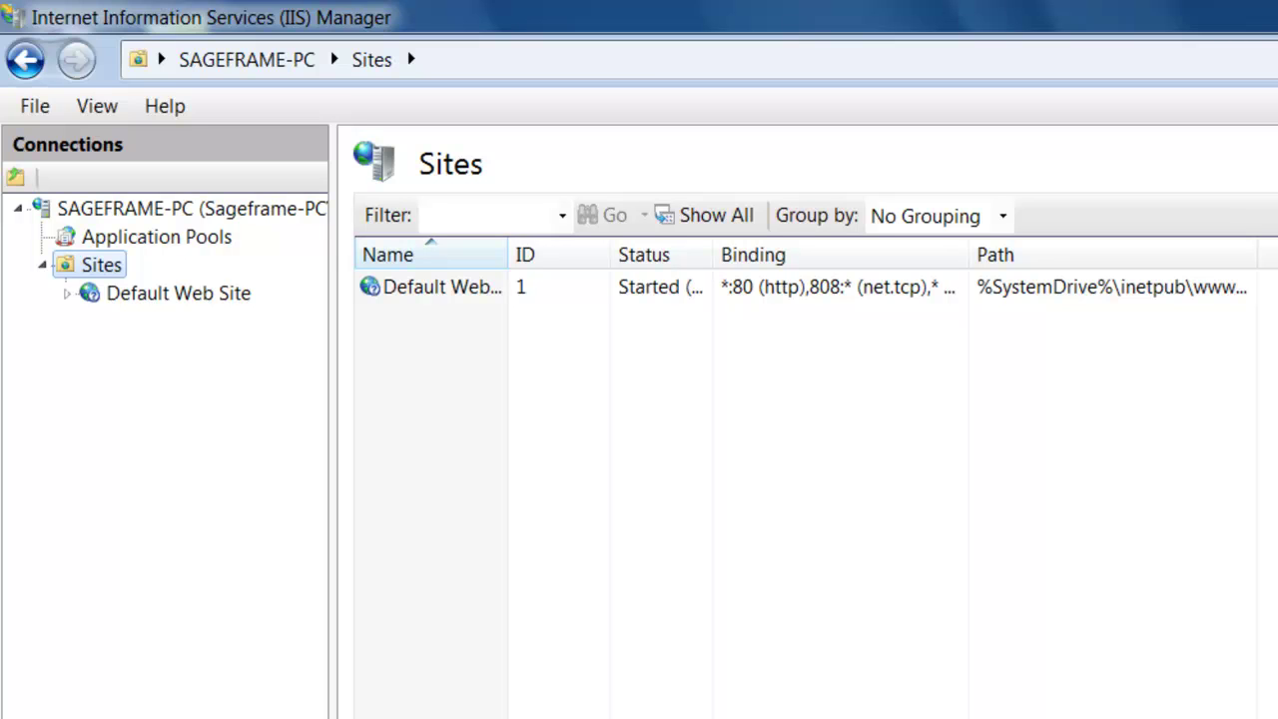
Start a new application under Default Web Site in IIS Manager with the alias SageFramev2.
right_click(209, 299)
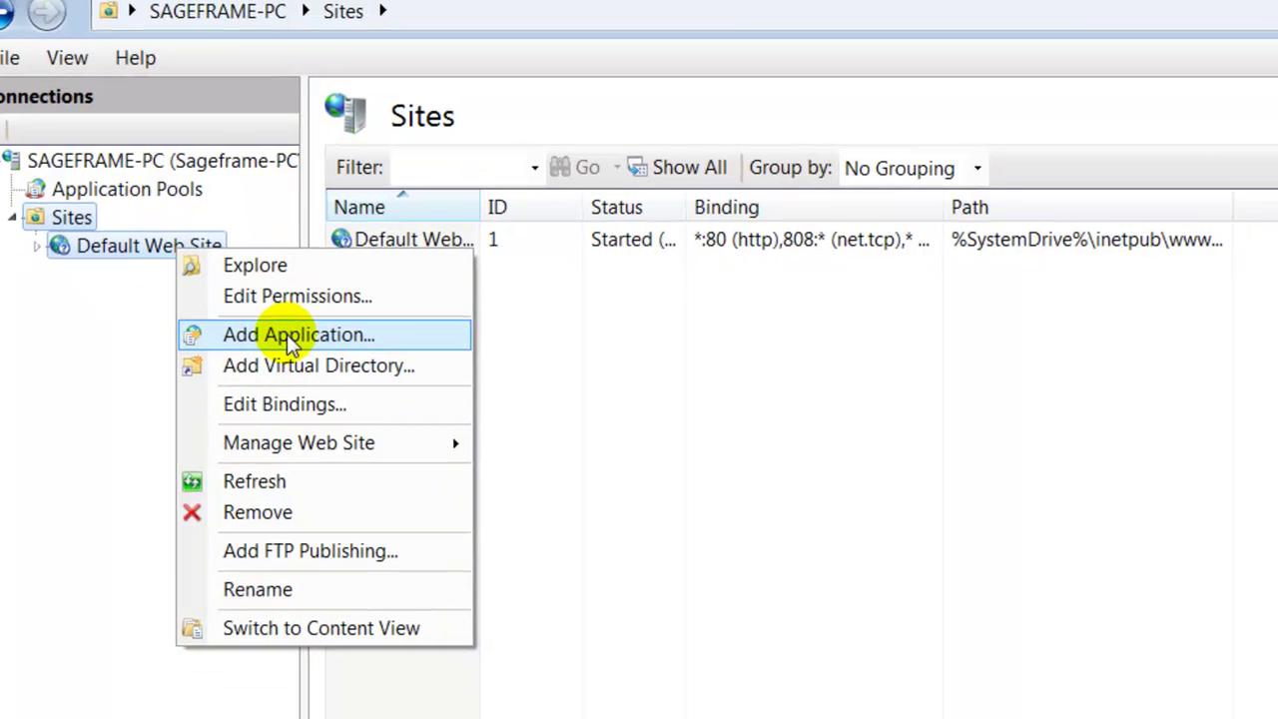
left_click(319, 391)
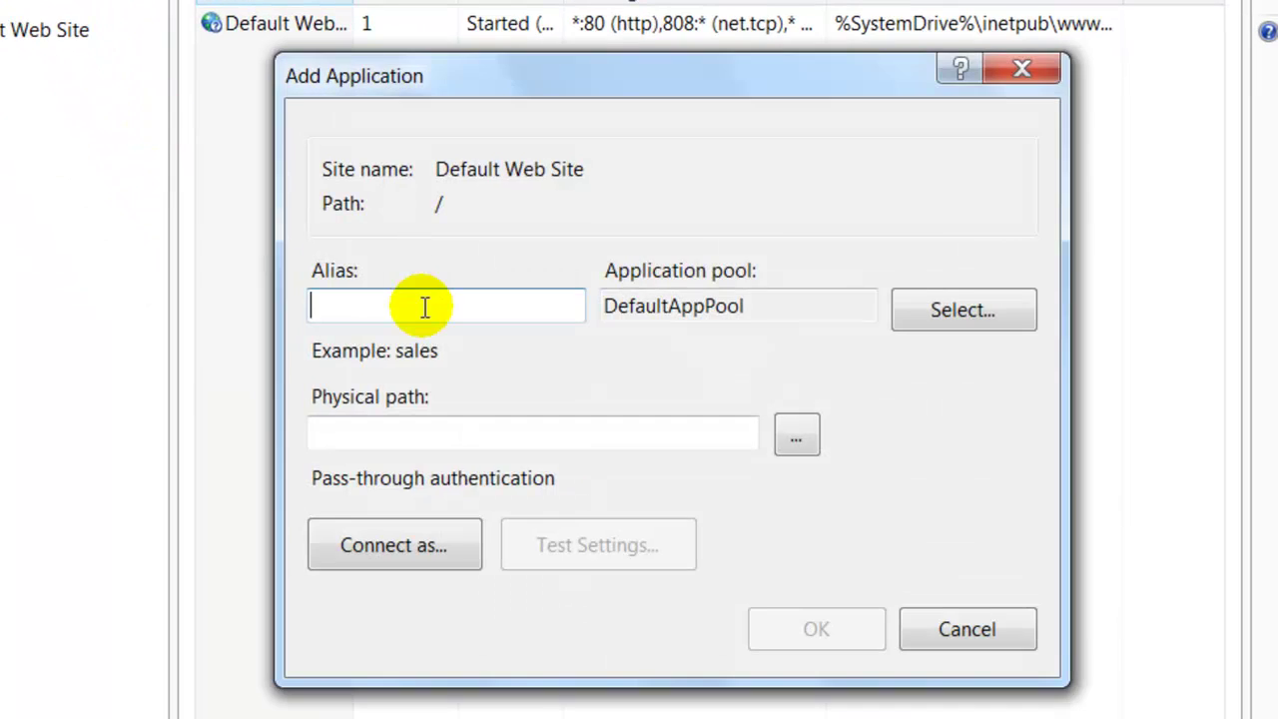
type("Sa")
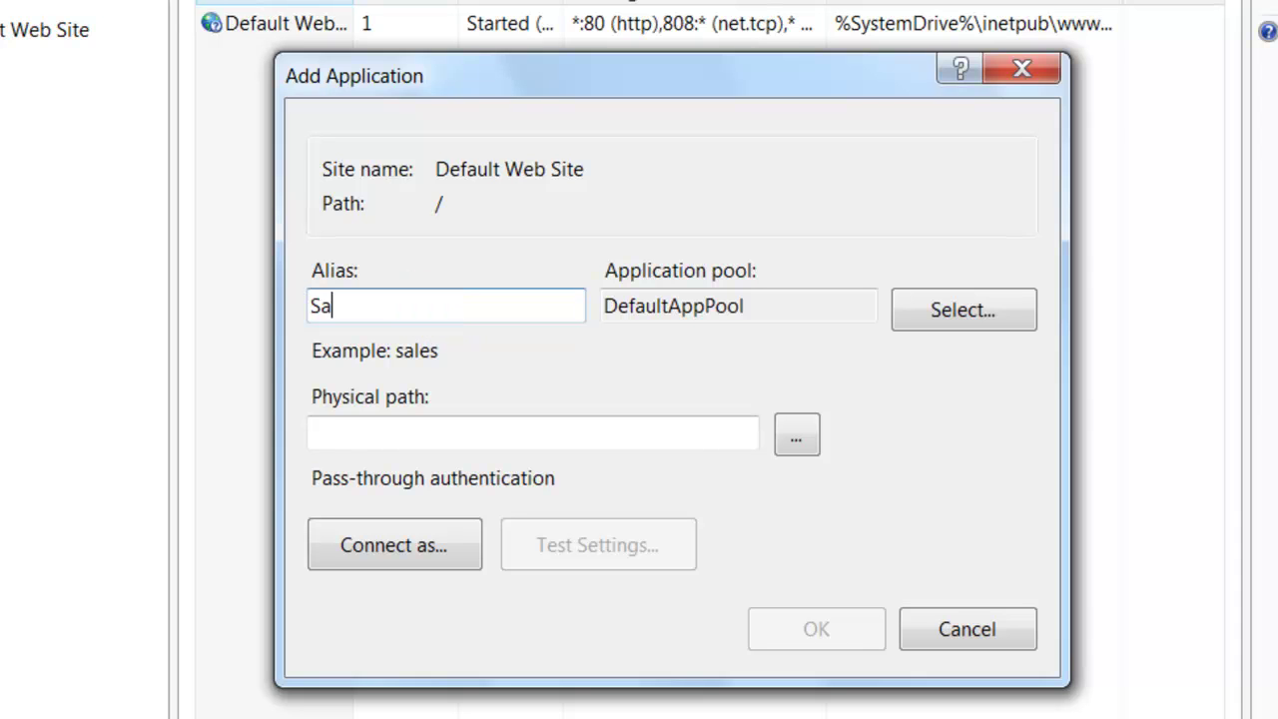
type("geFrame")
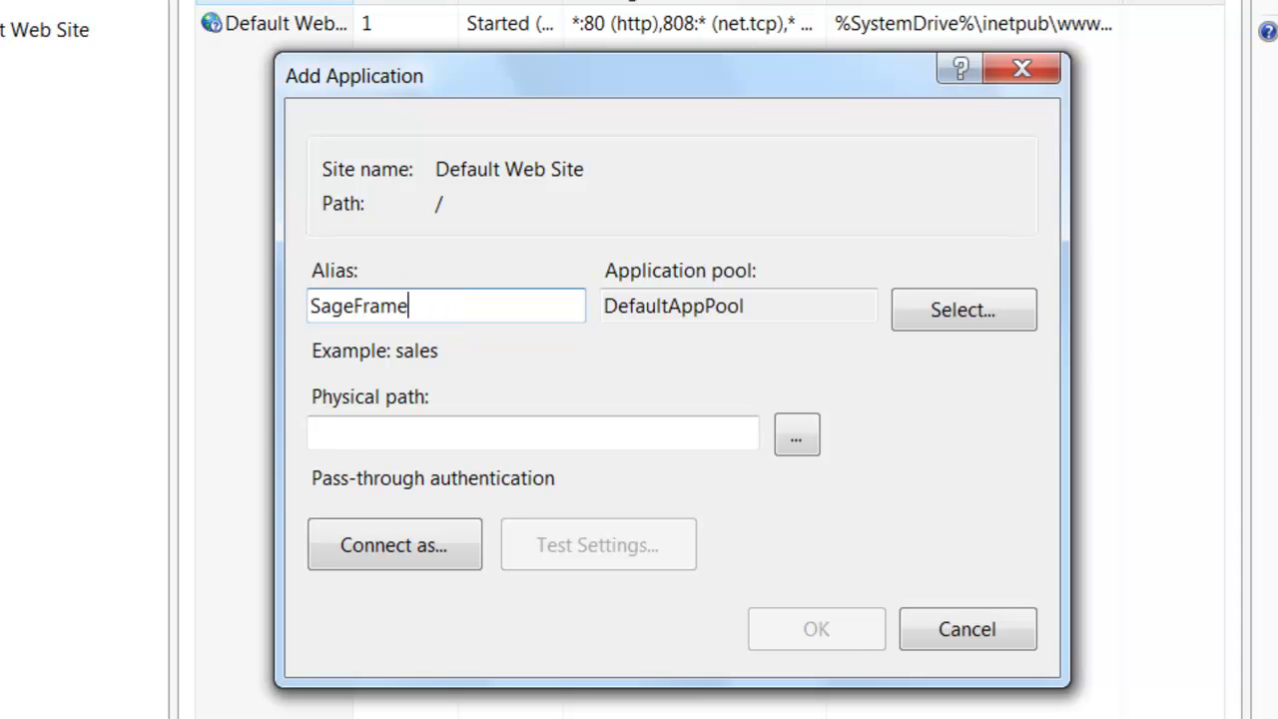
type("v2")
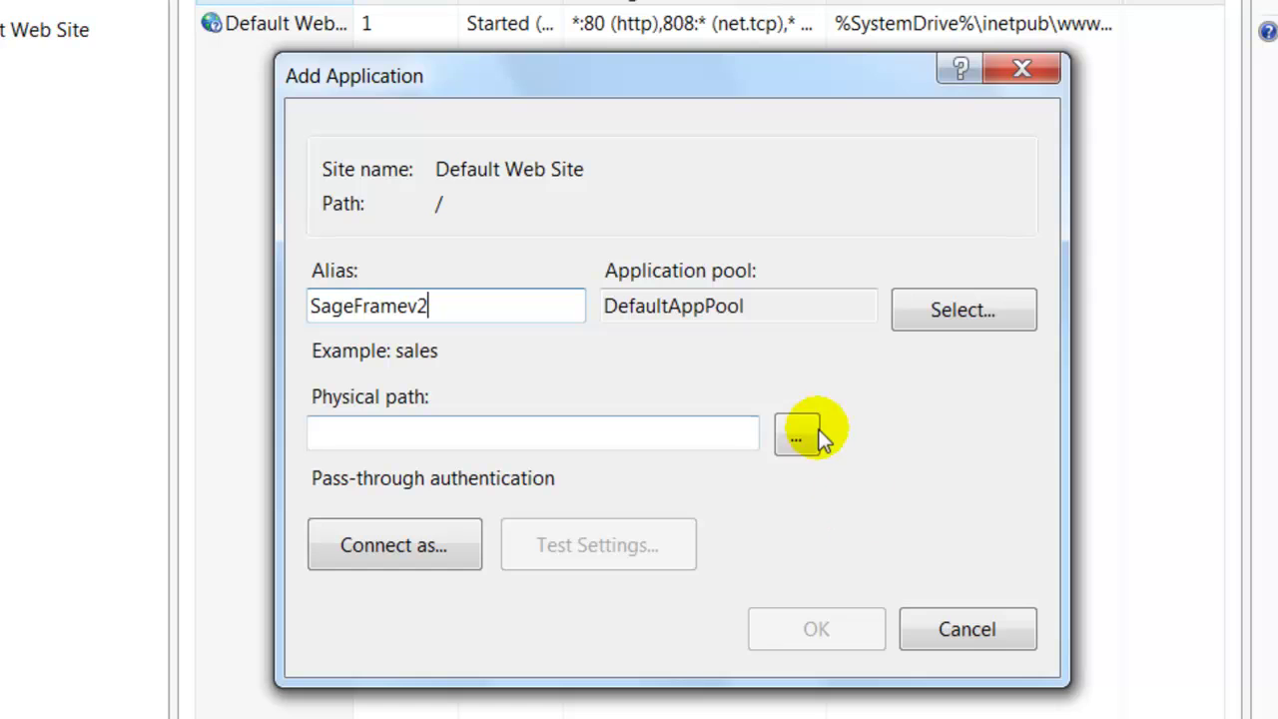
Set the application's physical path to D:\SageFrameVersion2\SageFrame and create the application.
left_click(796, 436)
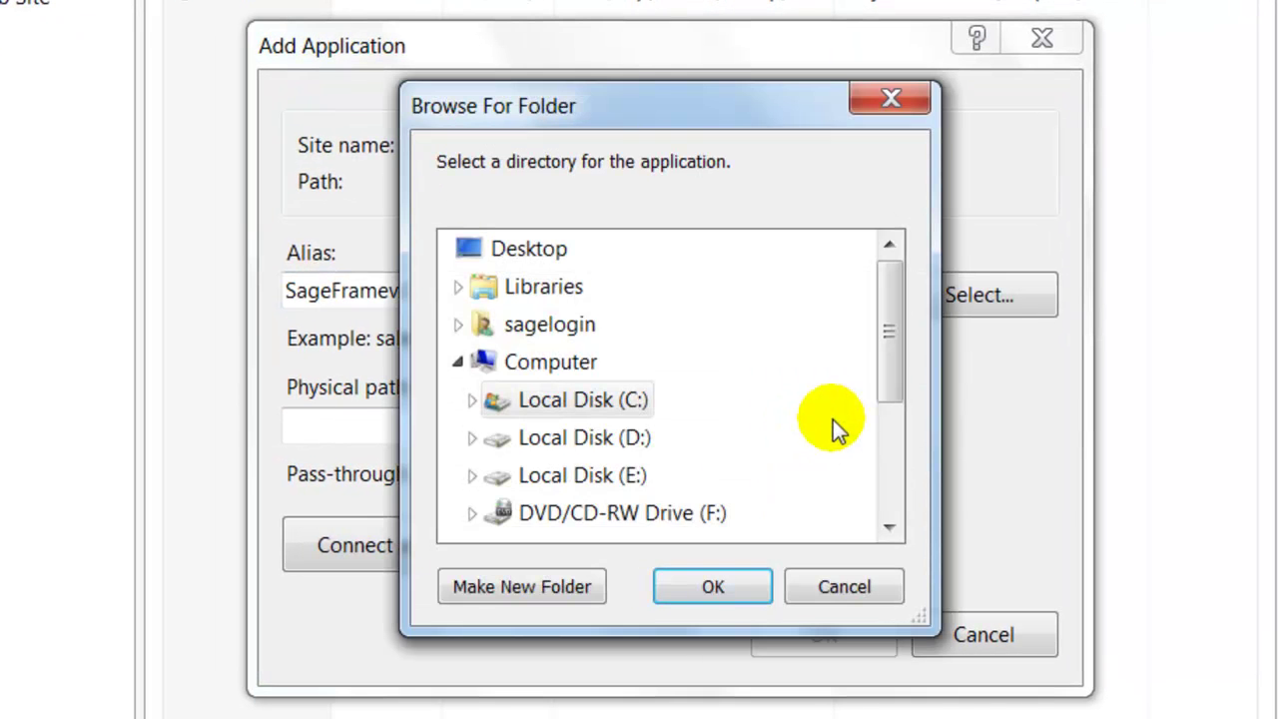
left_click(631, 438)
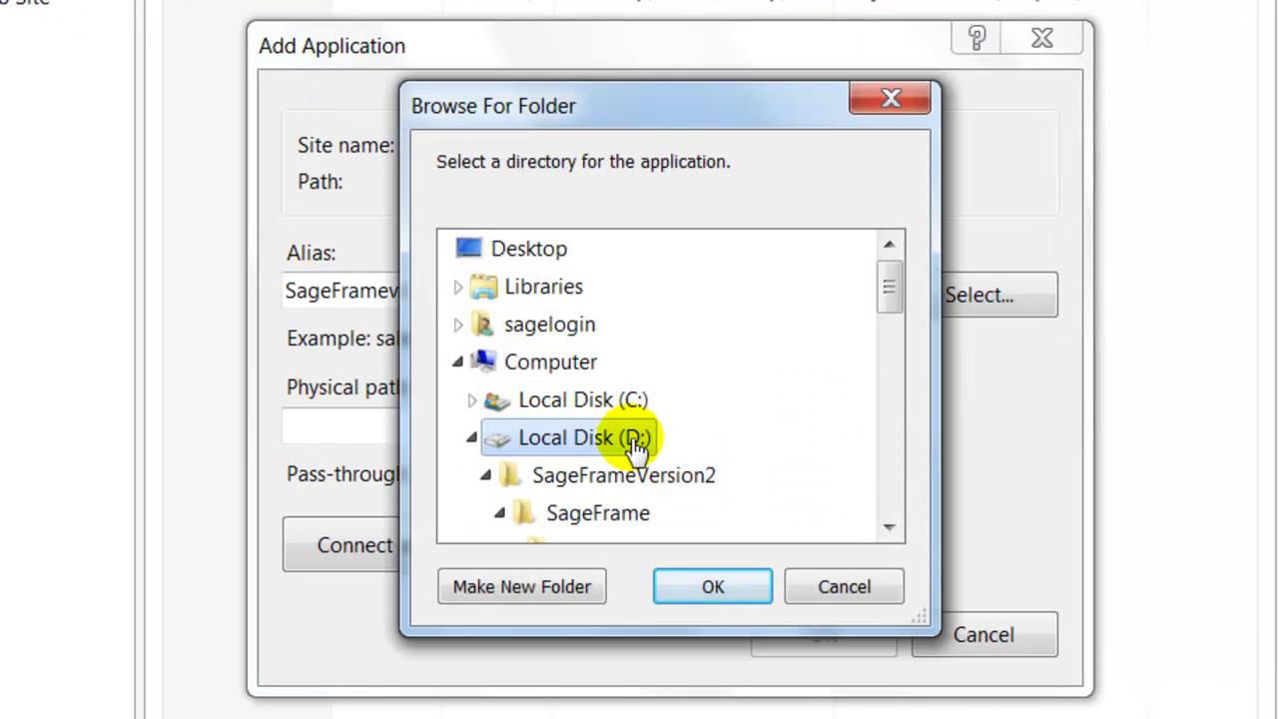
left_click_drag(888, 287, 890, 329)
left_click(619, 365)
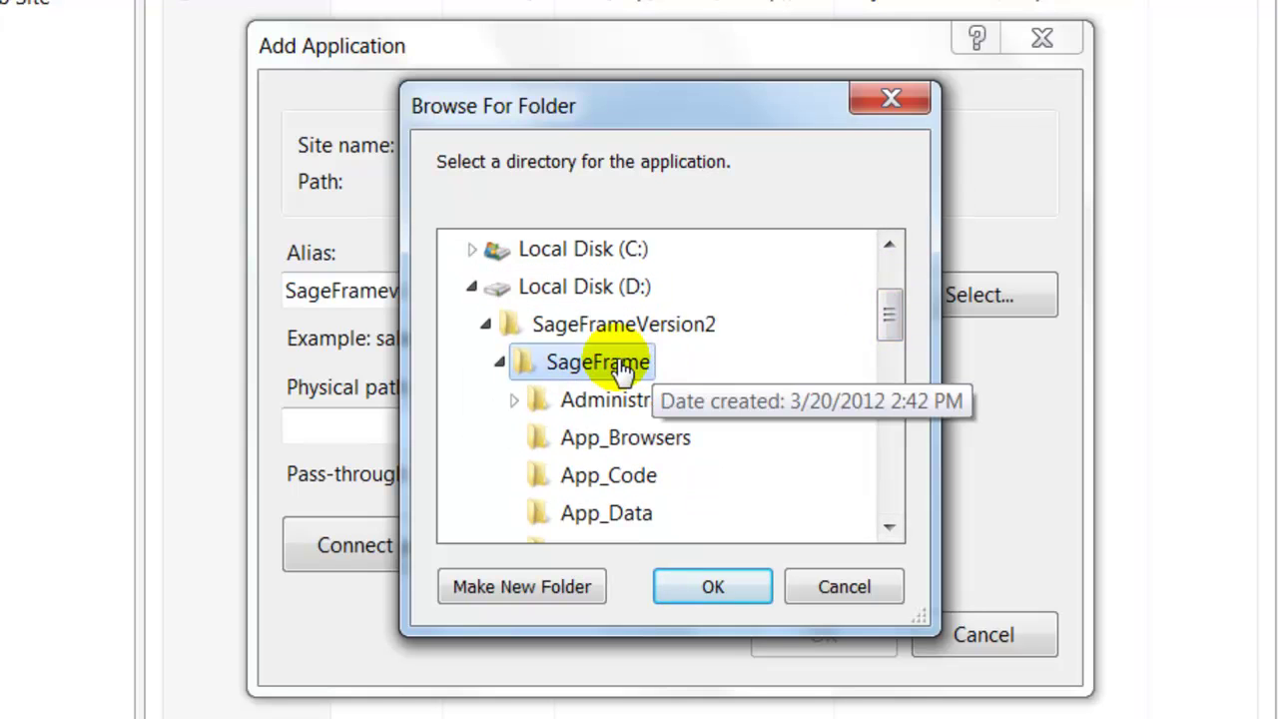
left_click(701, 585)
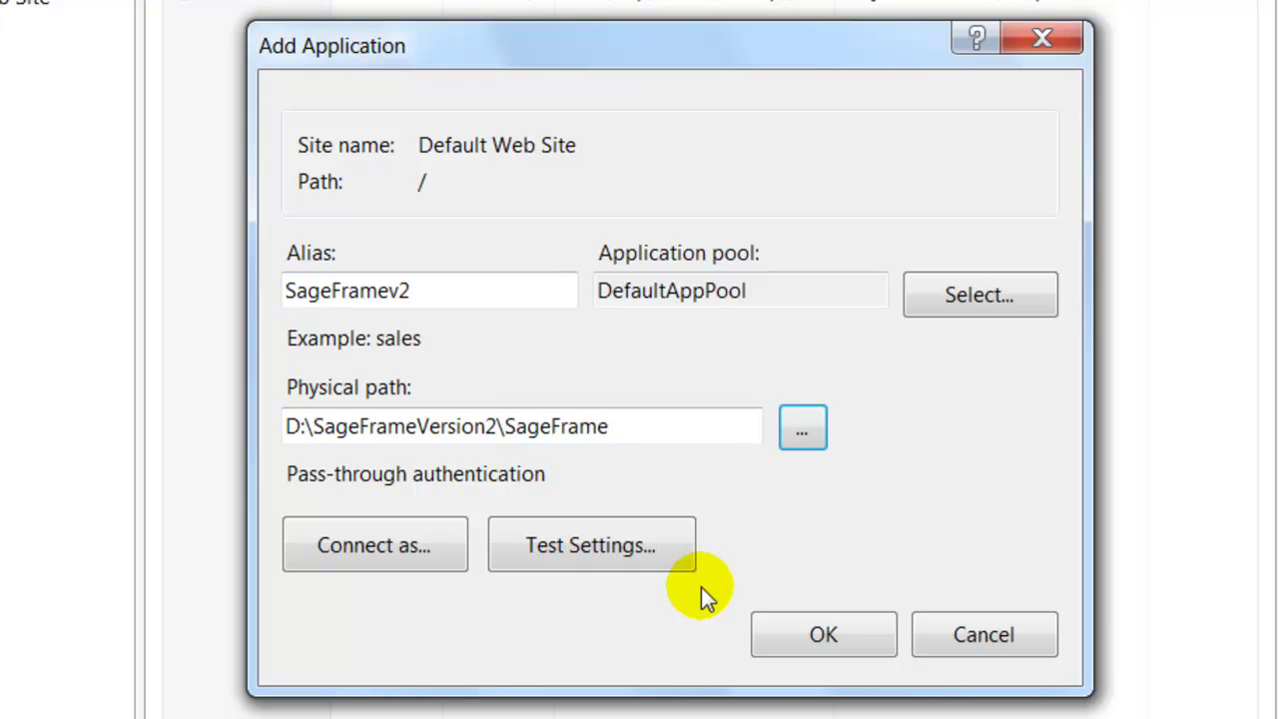
left_click(816, 637)
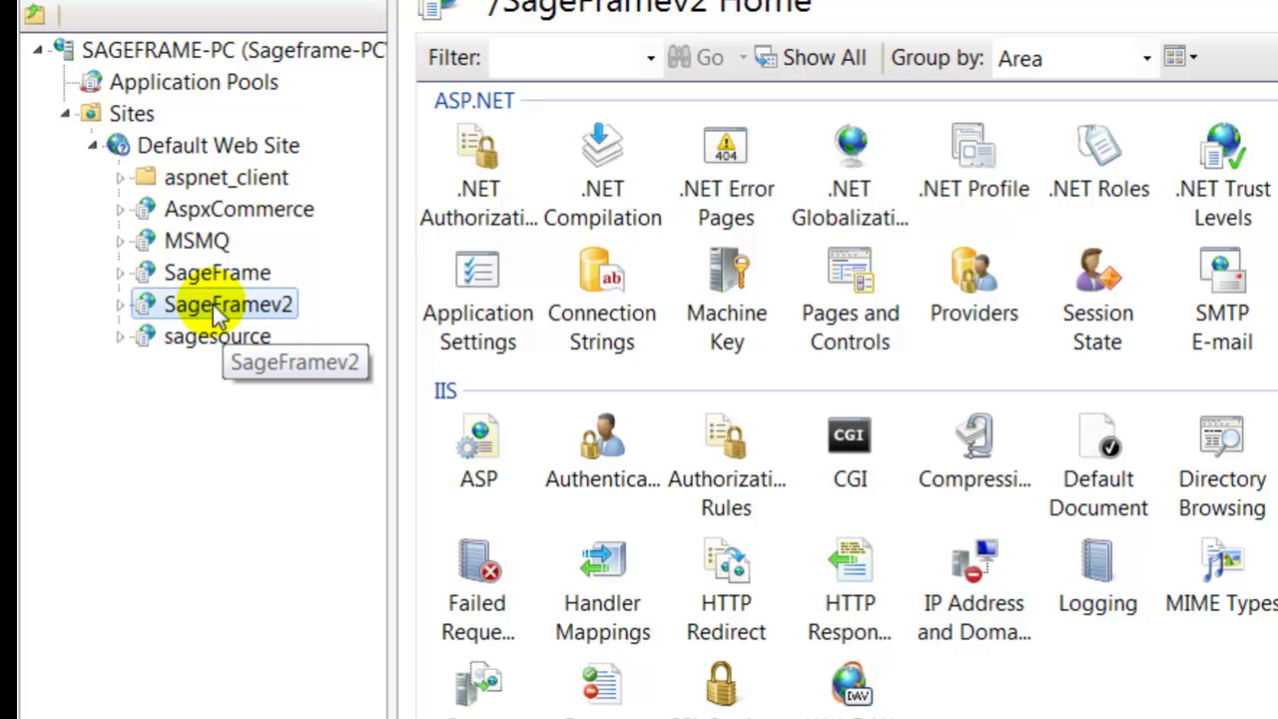
Browse the SageFramev2 application to open its installation page in the web browser.
right_click(219, 312)
mouse_move(335, 484)
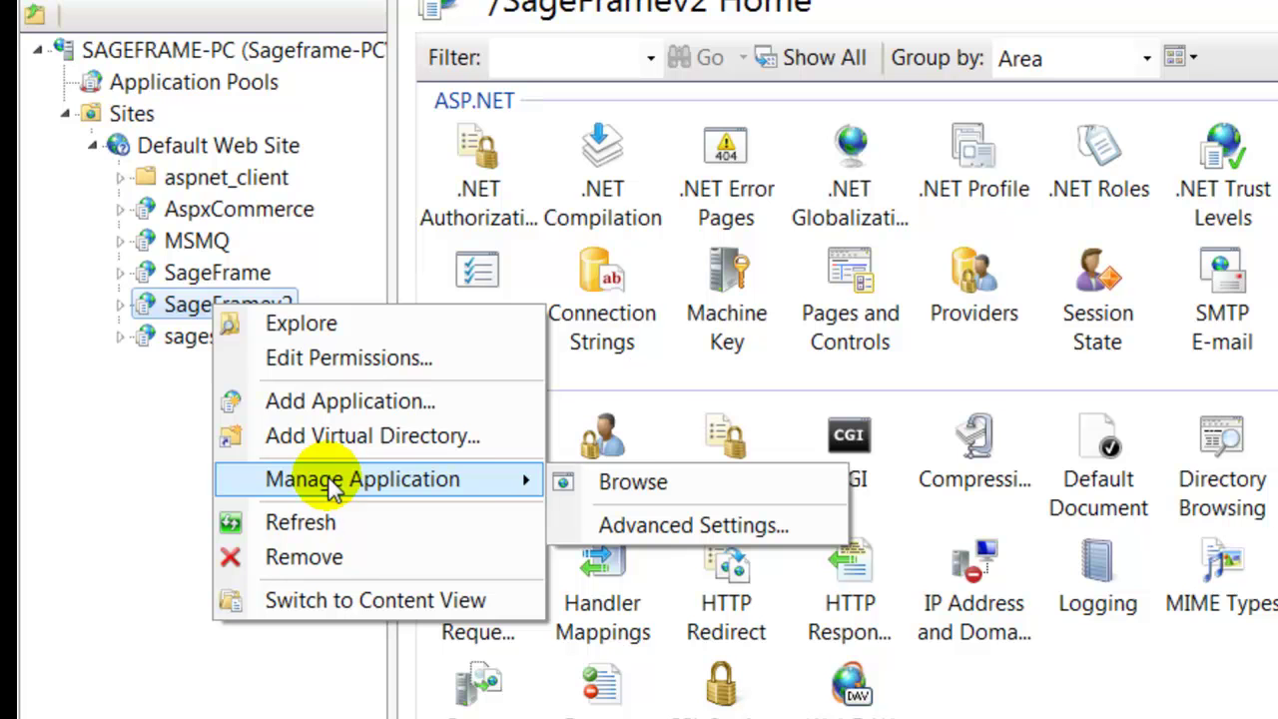
left_click(635, 484)
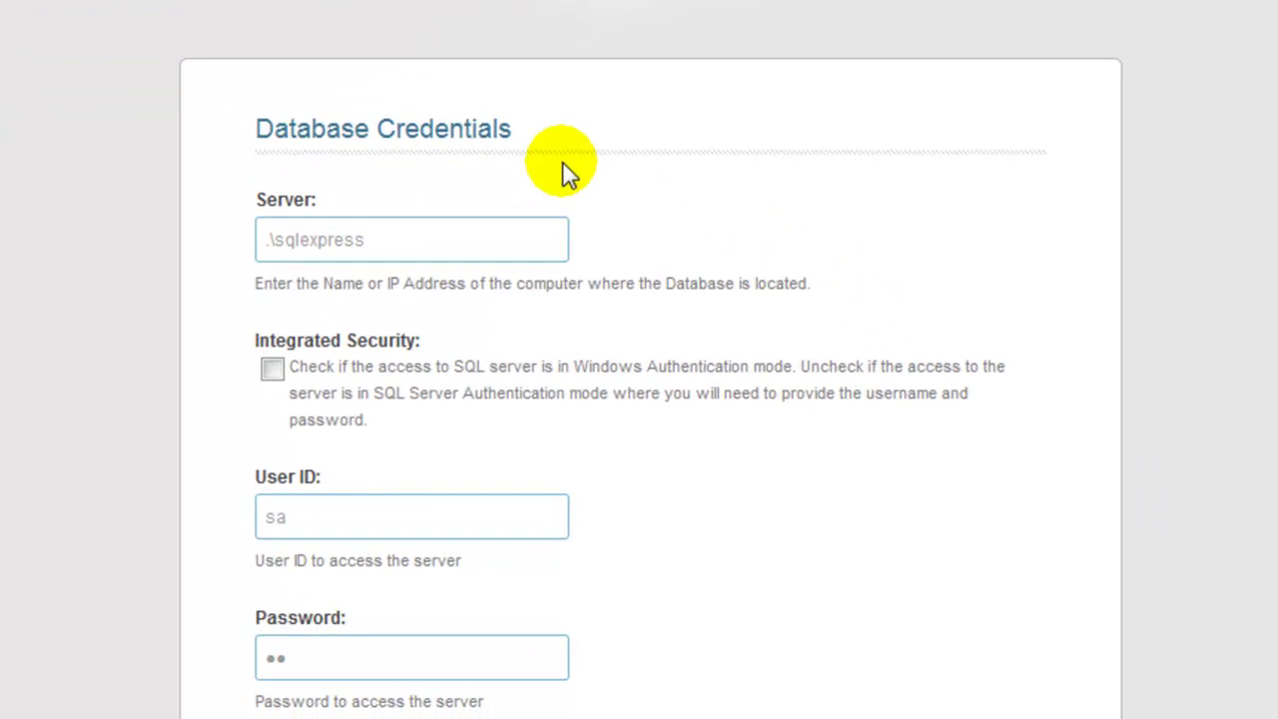
Try Integrated Security for the database connection and switch back to SQL Server authentication.
left_click(437, 239)
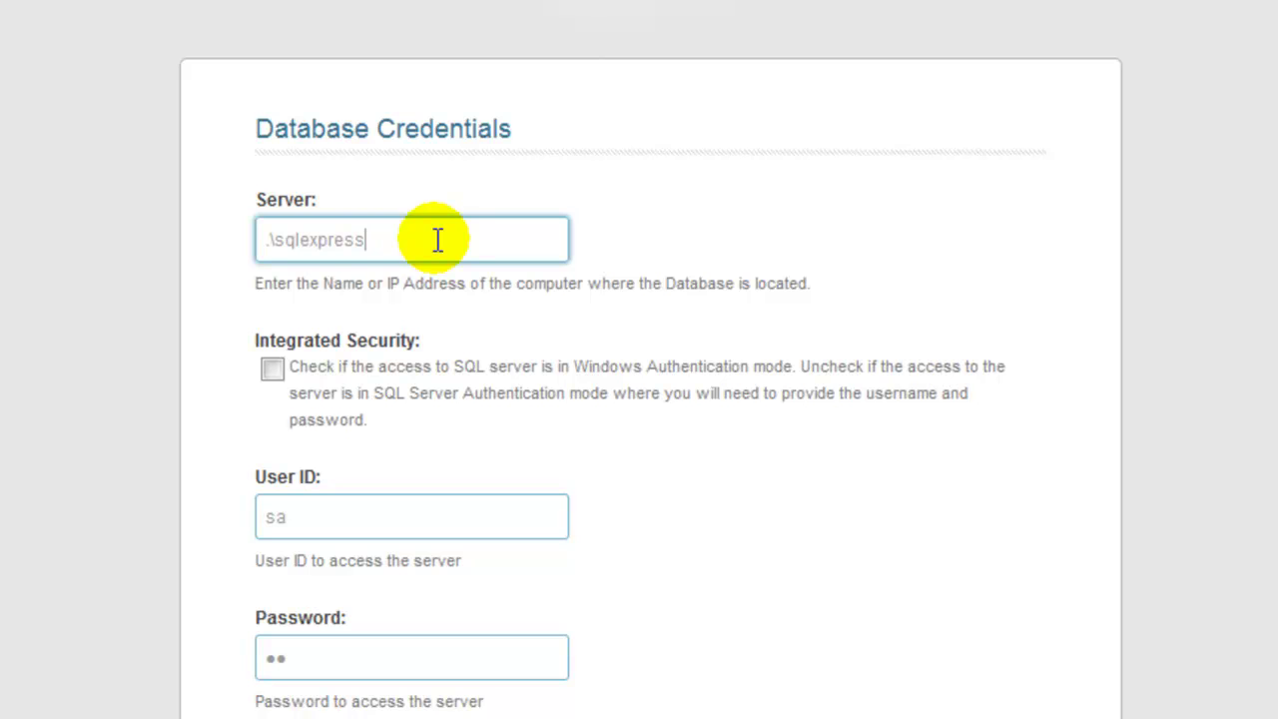
left_click(273, 369)
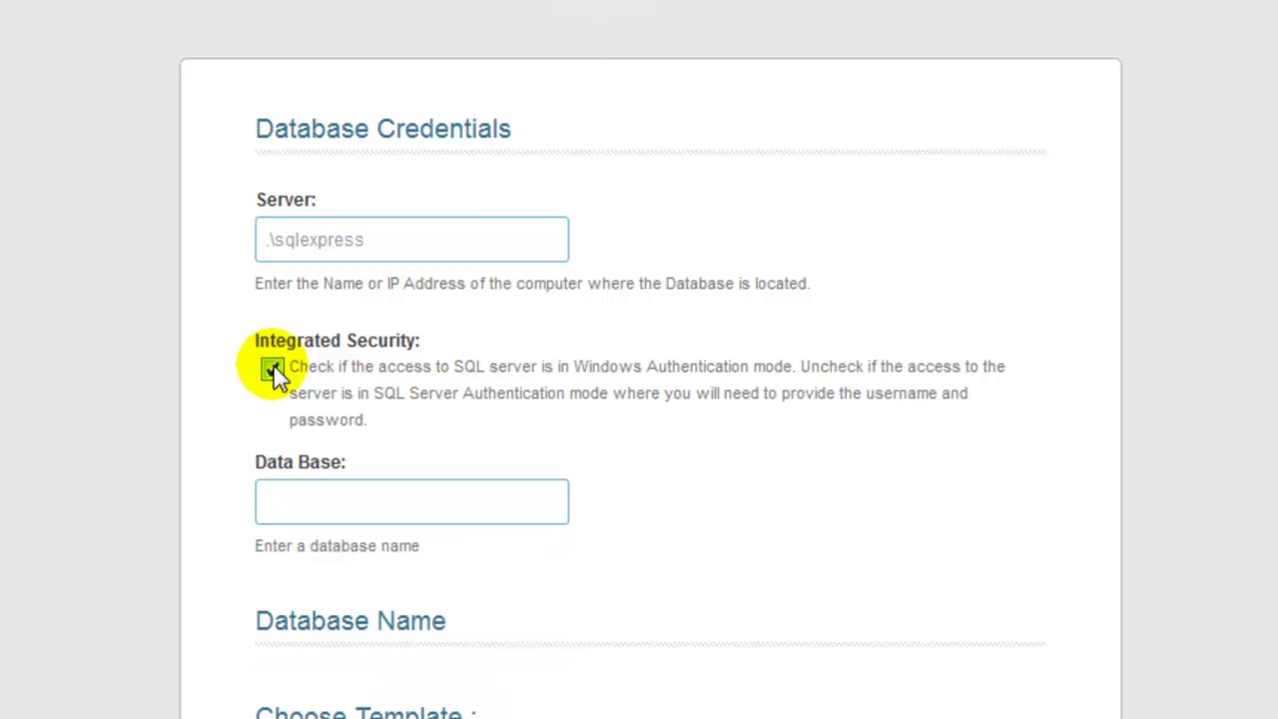
left_click(340, 504)
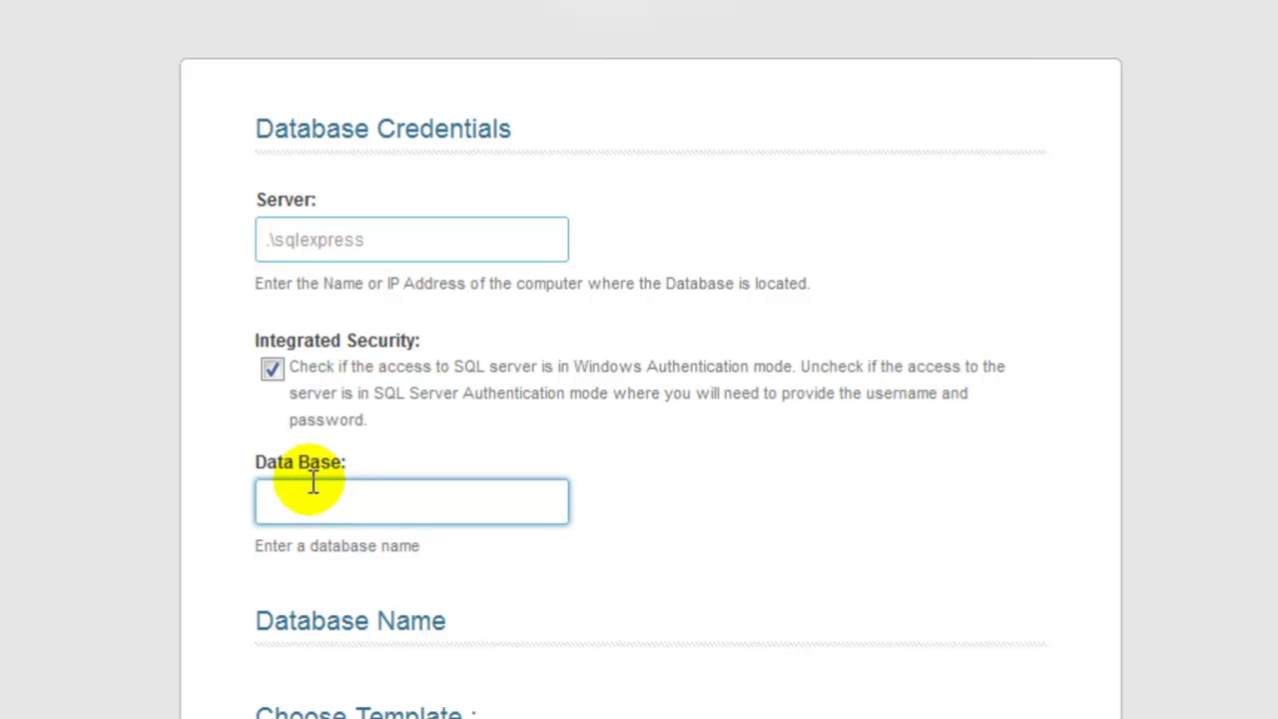
left_click(271, 369)
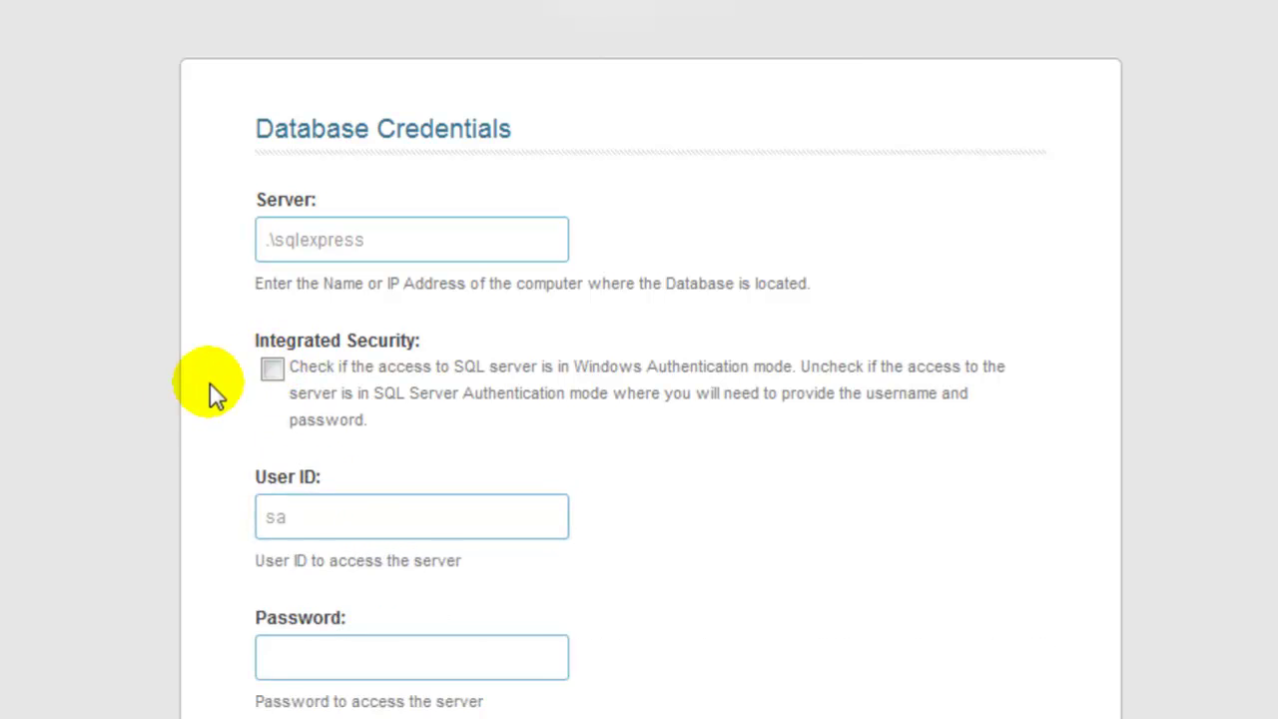
Fill in the SQL Server credentials with user ID sa and the account password.
left_click(405, 436)
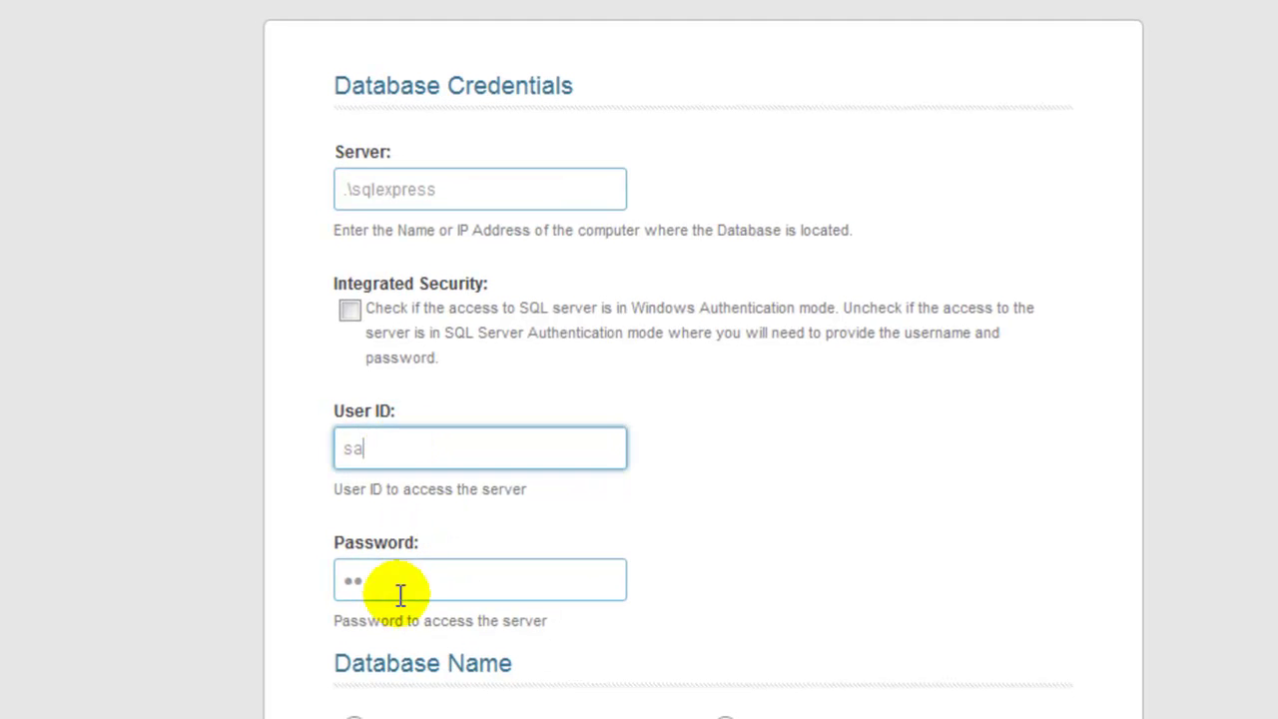
left_click(399, 585)
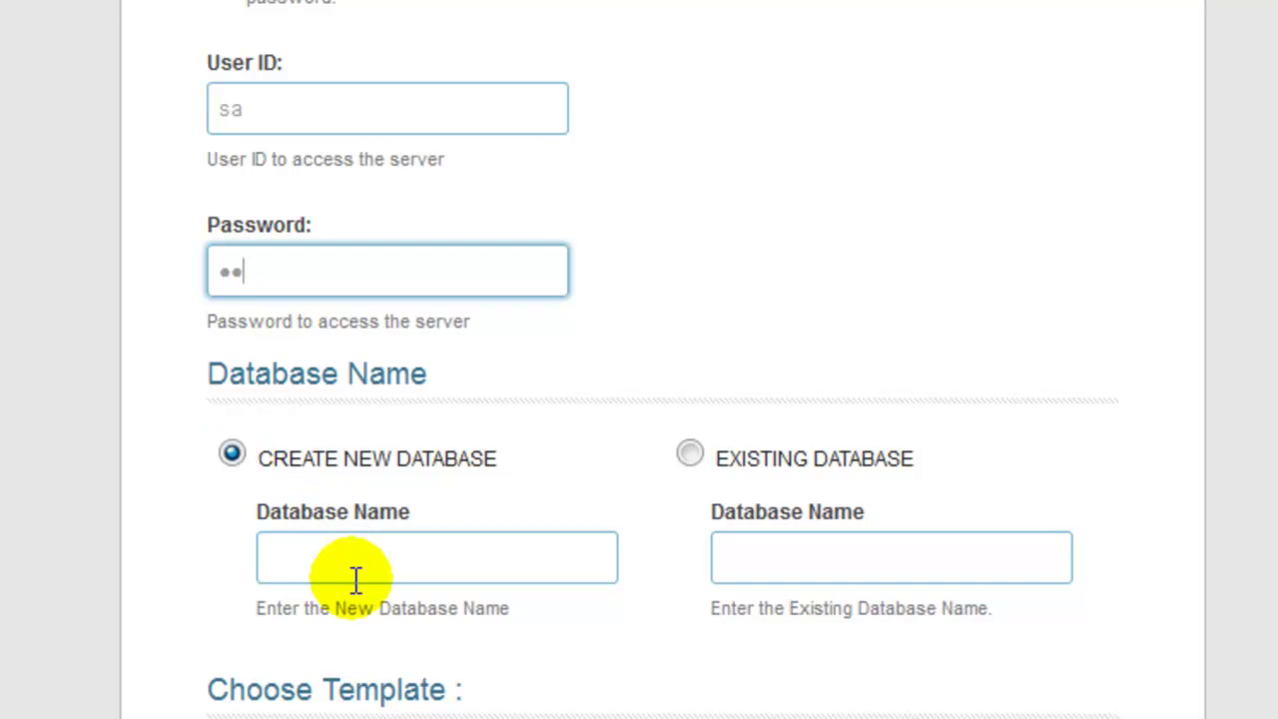
Choose to install into an existing database and set its name to db_SageFrameV2.
left_click(329, 562)
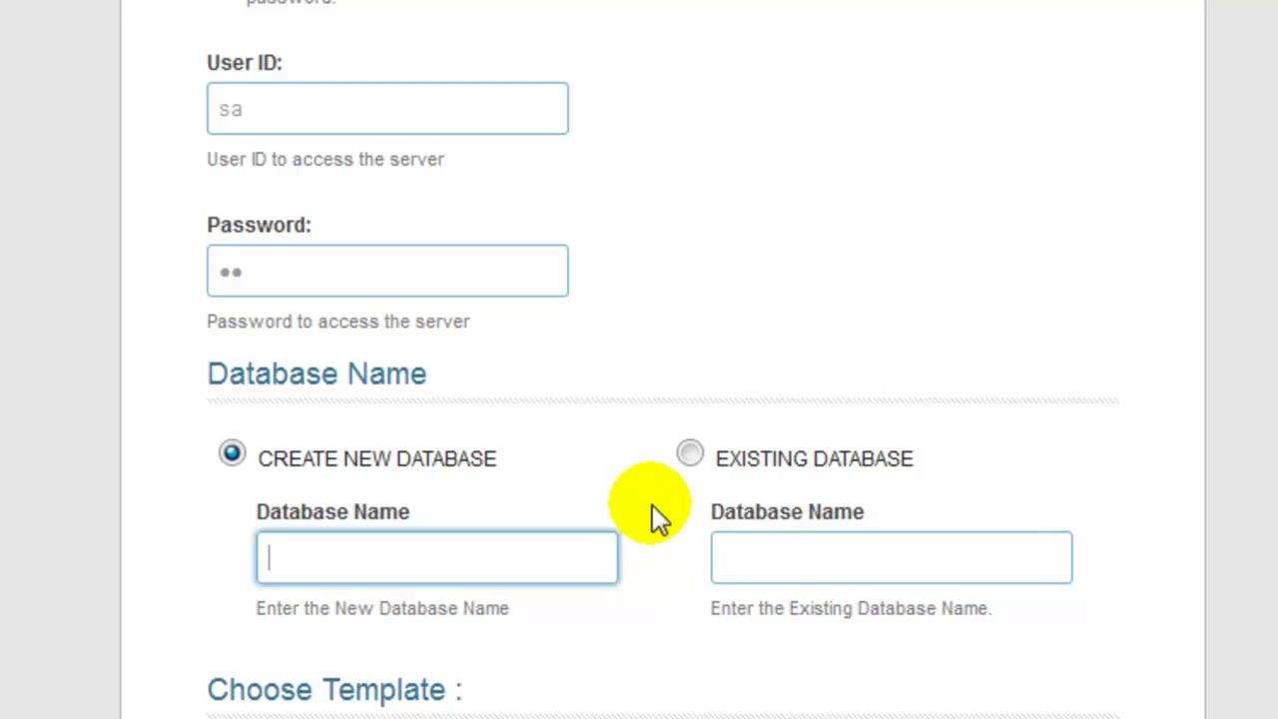
left_click(688, 455)
left_click(792, 540)
type("db")
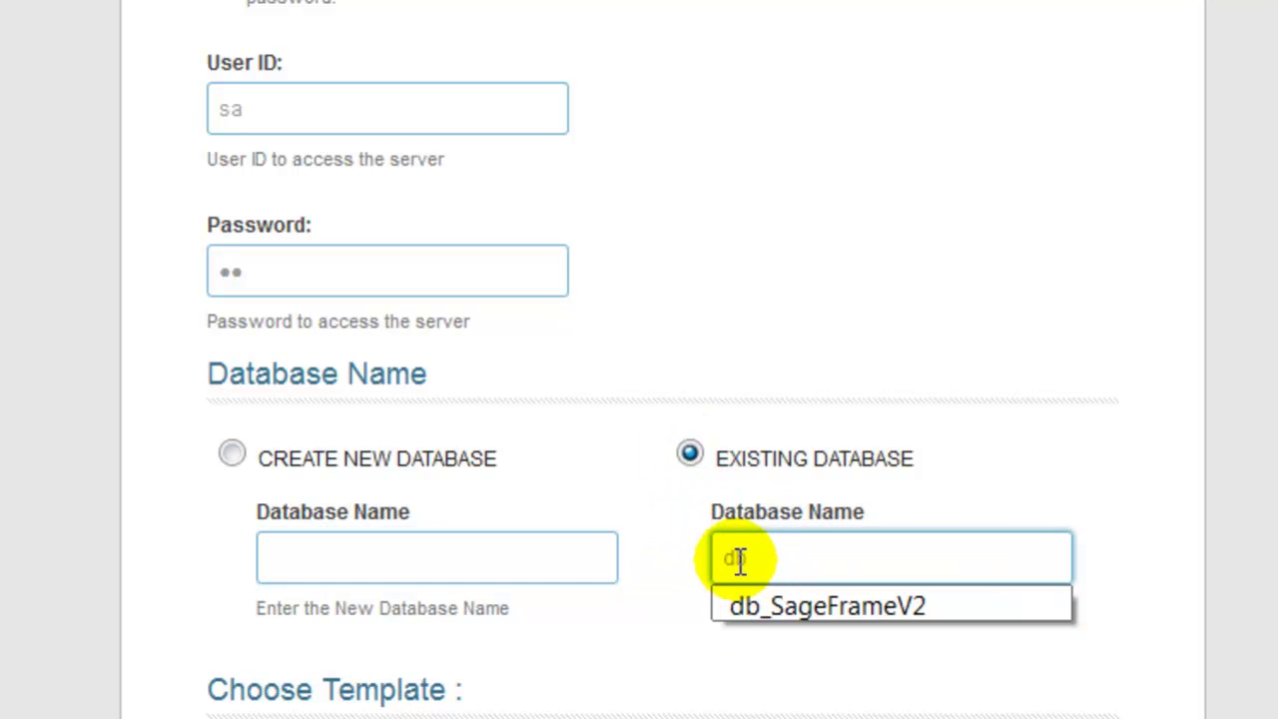
left_click(798, 605)
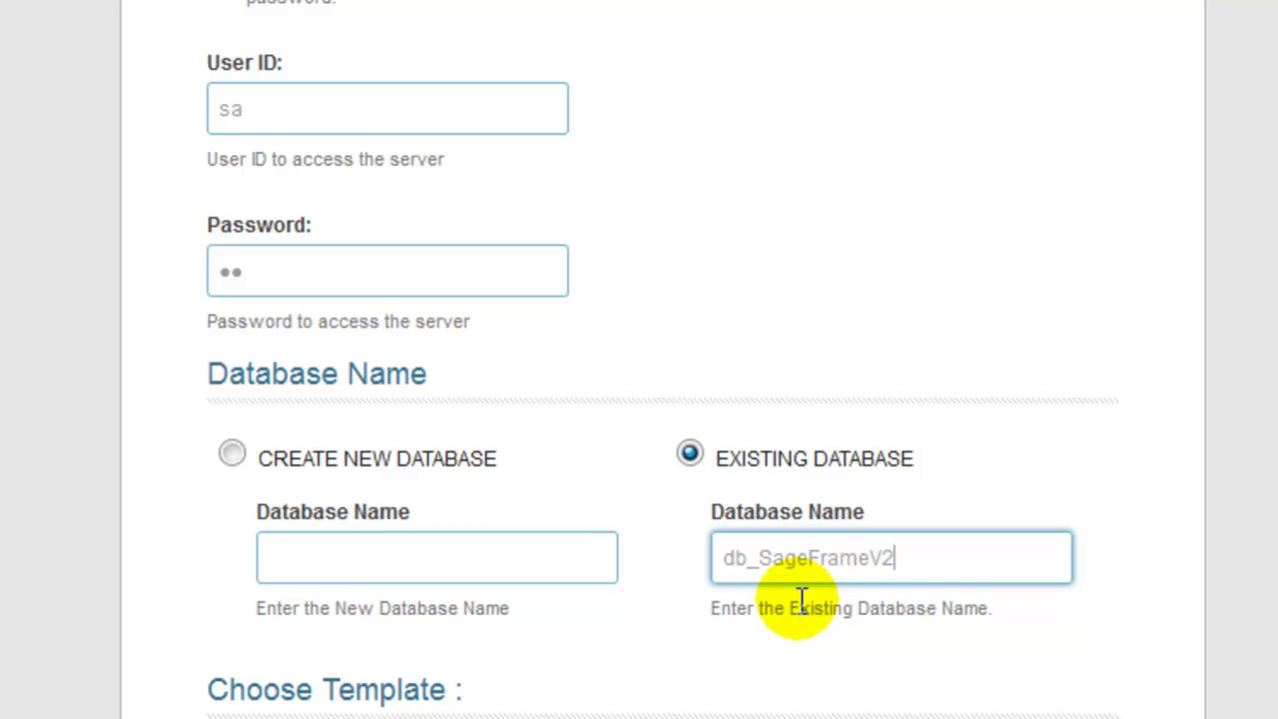
Select the Bluedrops template and test the database configuration.
scroll(1132, 494, "down", 5)
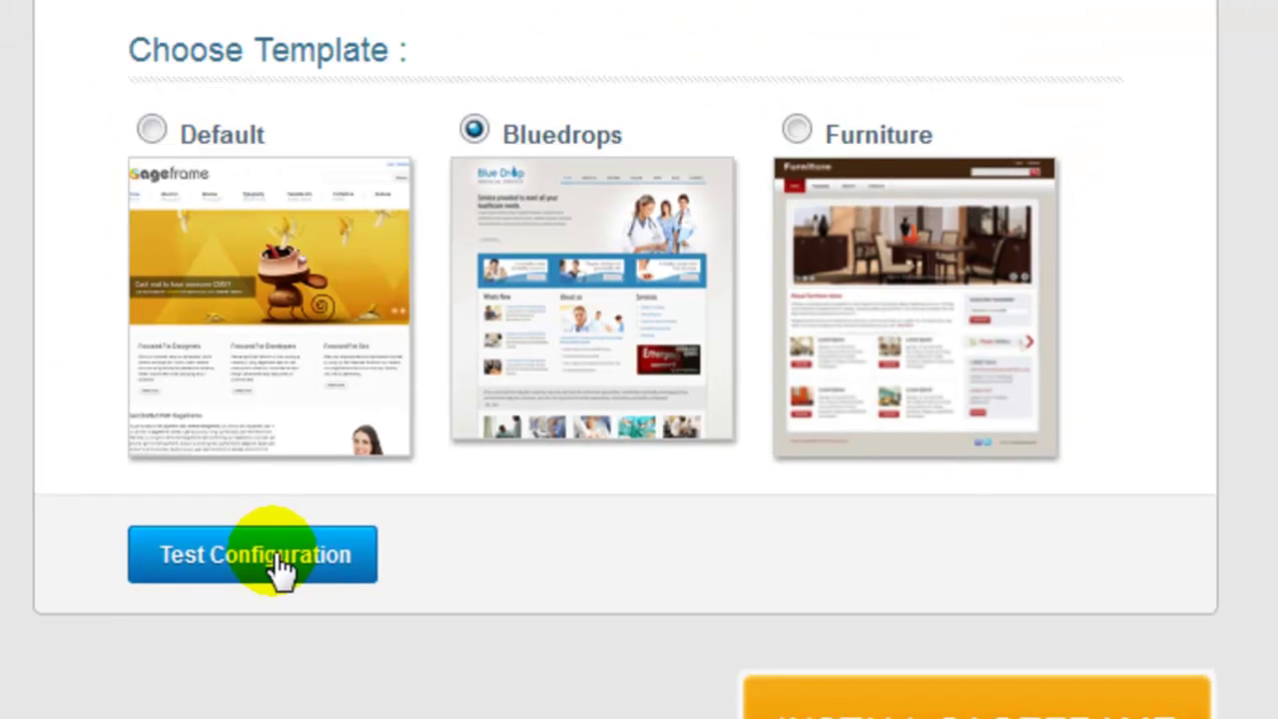
left_click(253, 447)
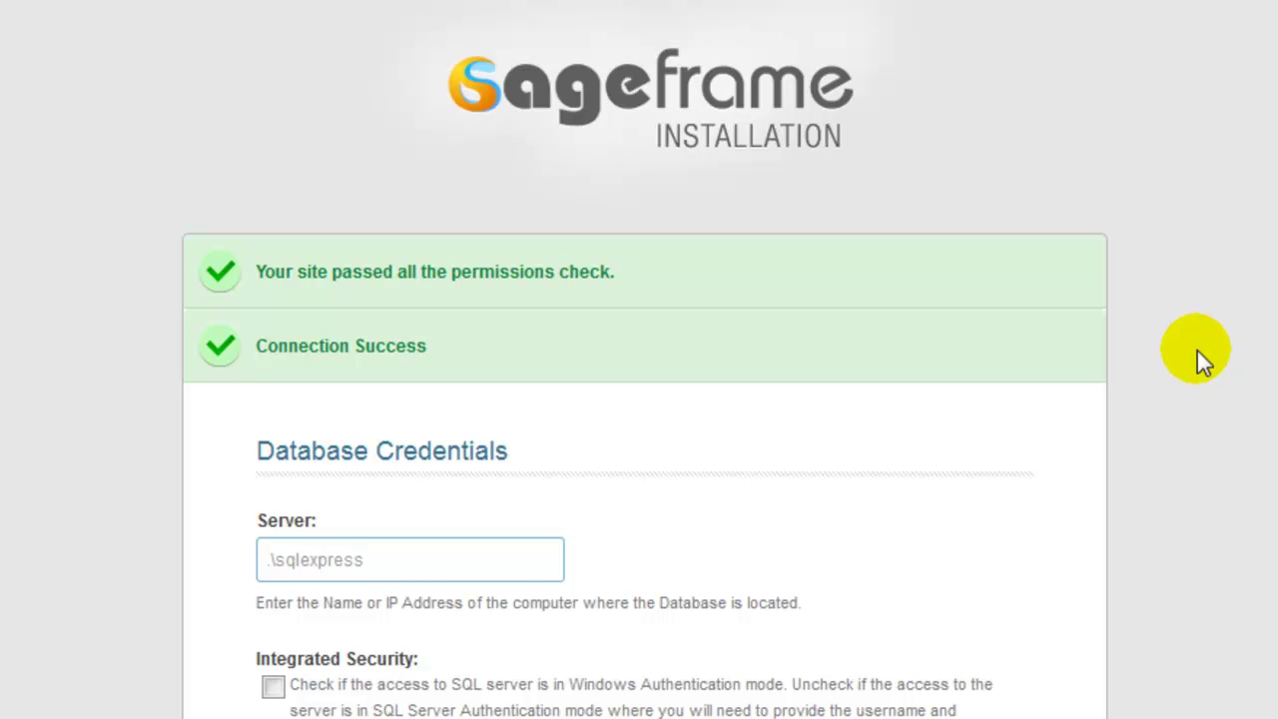
Install SageFrame and open the login page of the newly installed site.
scroll(1197, 350, "down", 10)
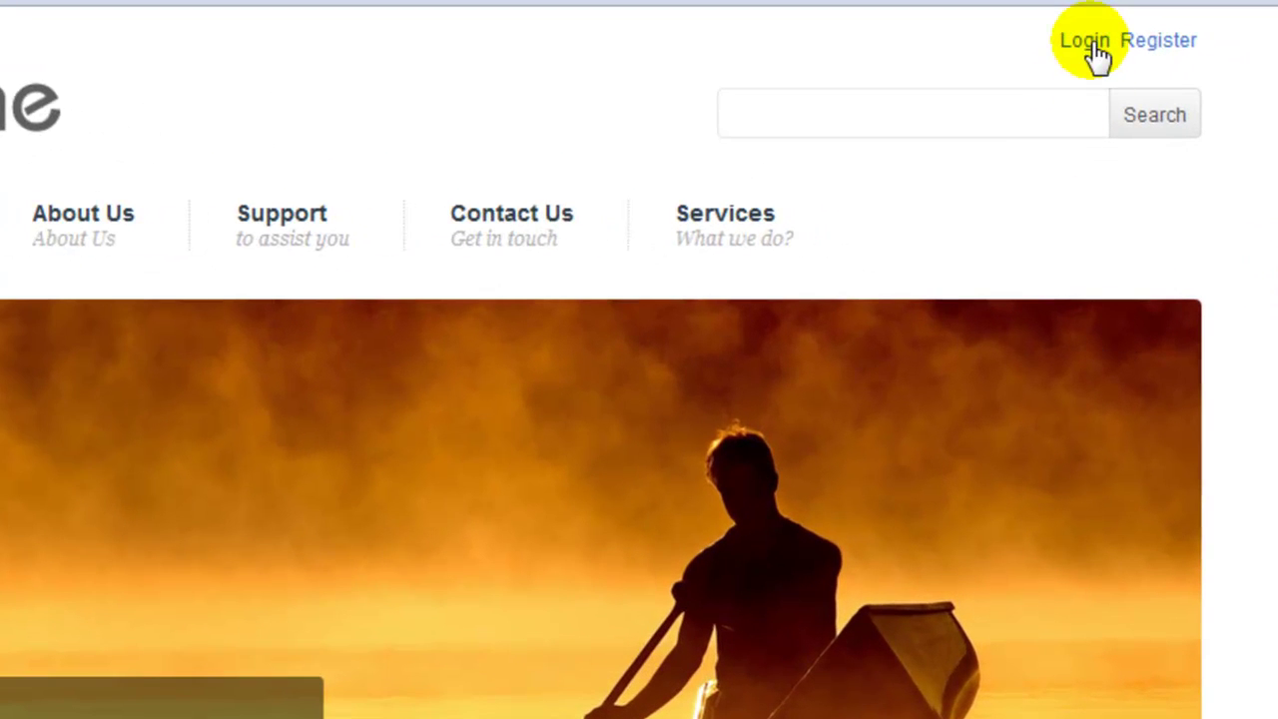
left_click(1092, 48)
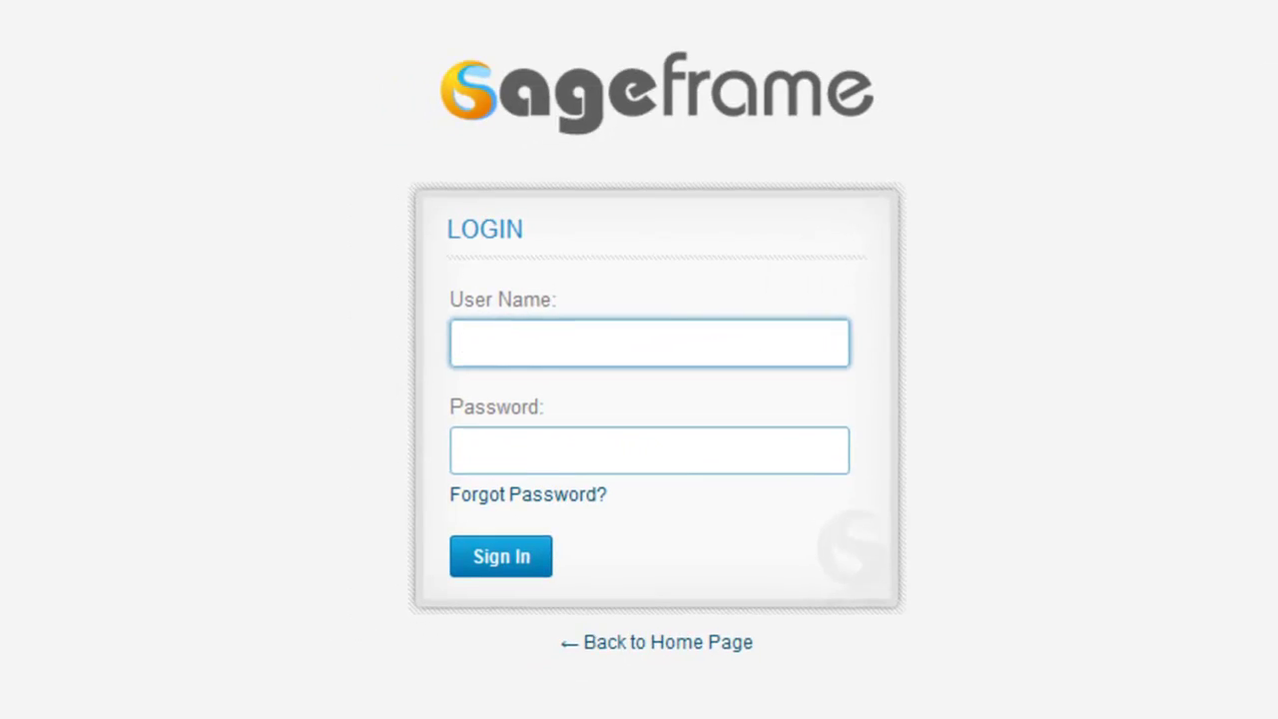